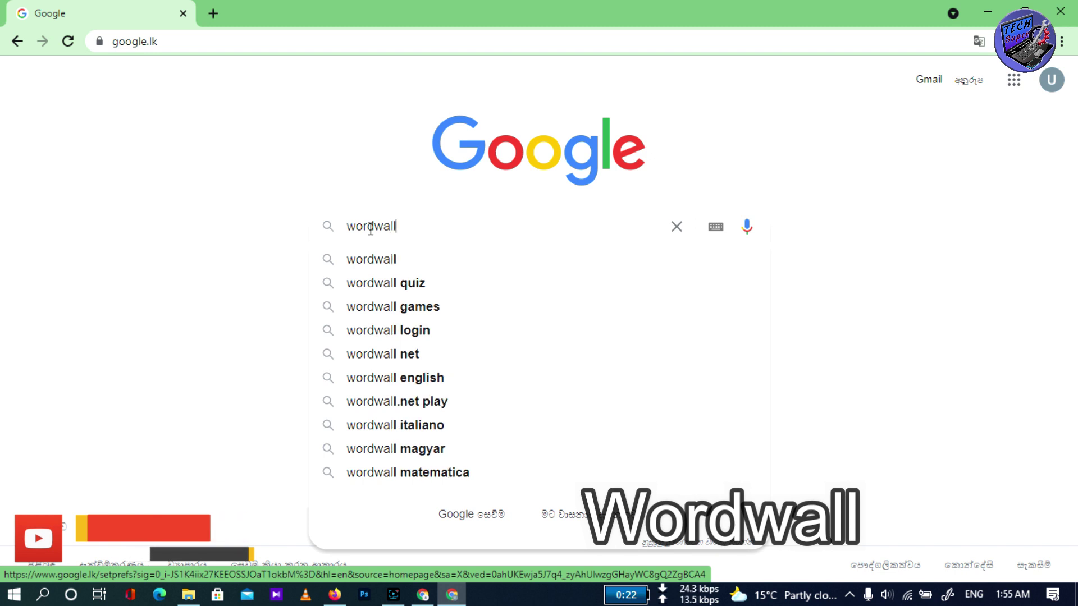
# Step: Search Google for wordwall, open the Wordwall website and sign up to a Basic account with the existing Google account
pyautogui.press('Return')
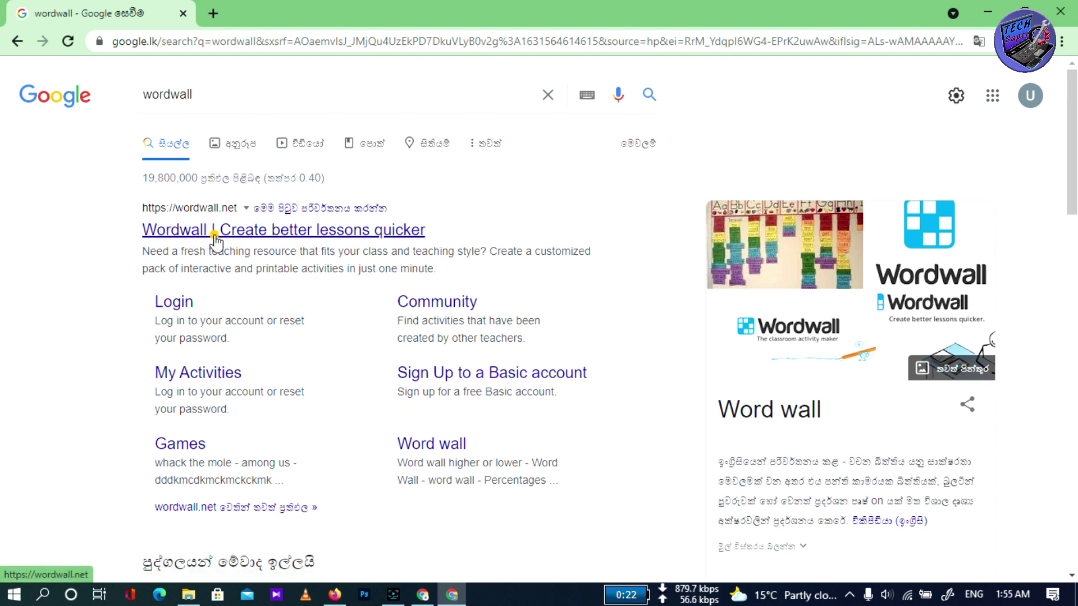
pyautogui.click(215, 240)
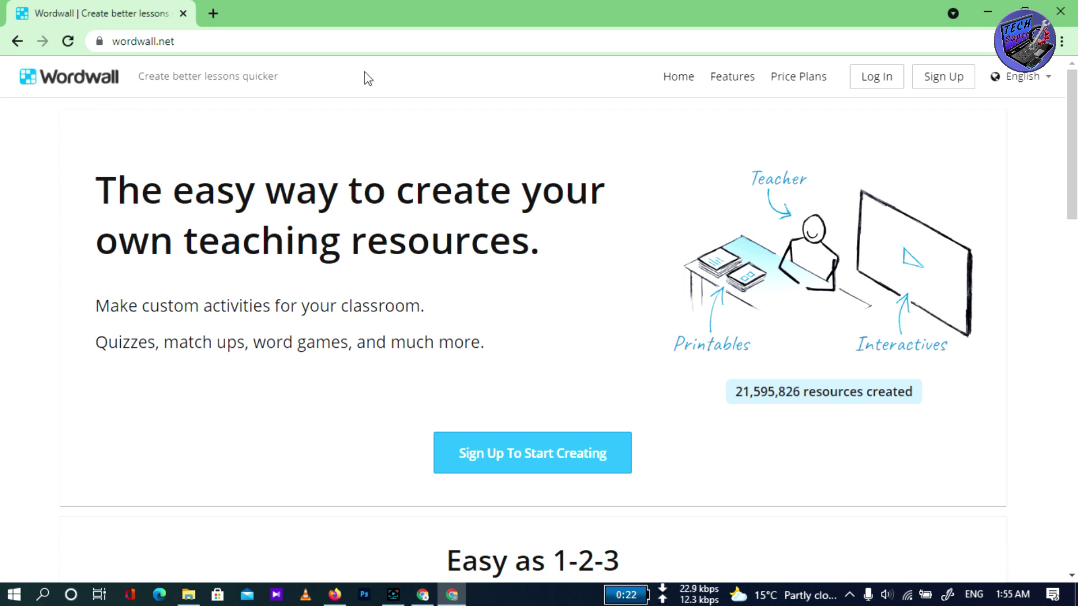
pyautogui.click(957, 88)
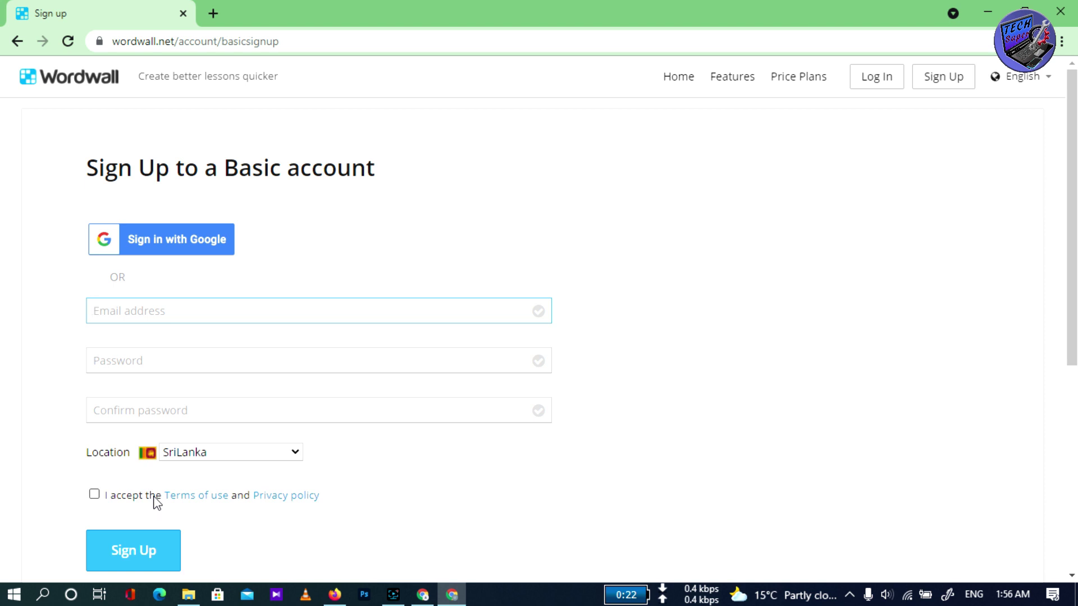
pyautogui.click(187, 247)
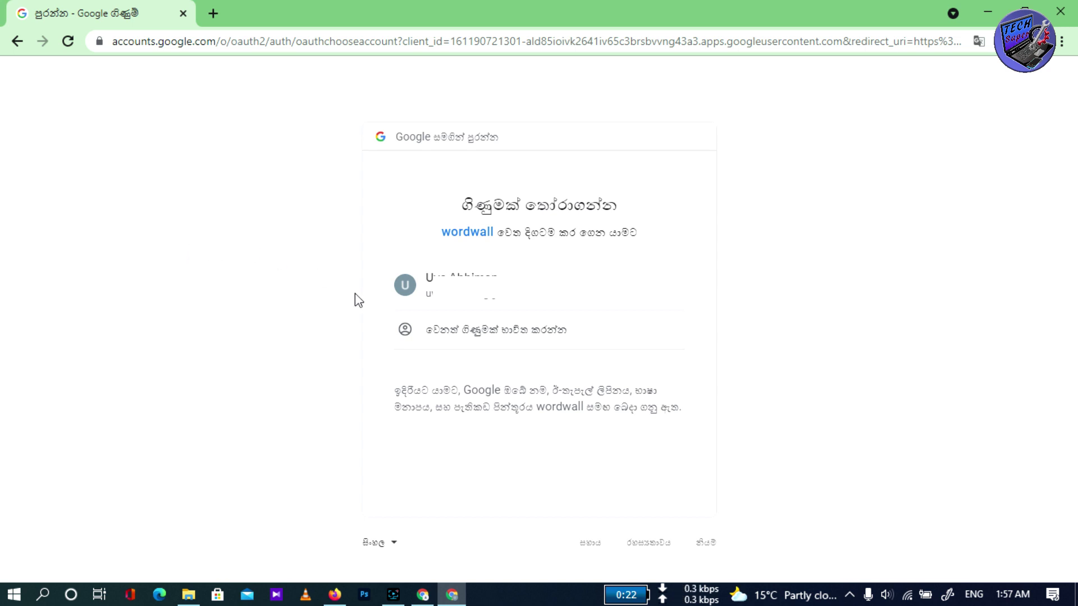
pyautogui.click(409, 290)
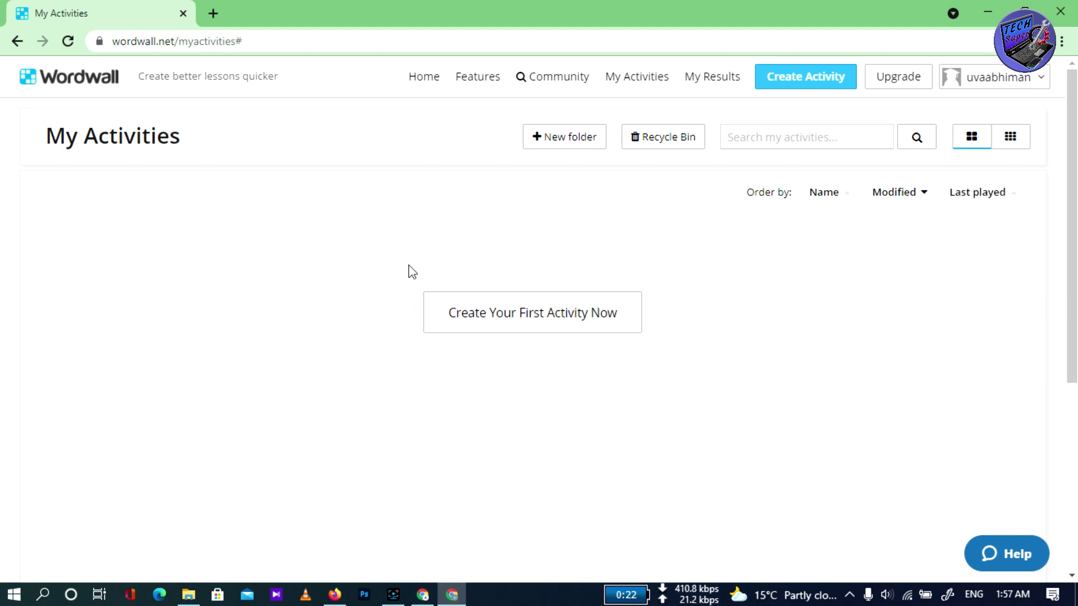
# Step: Look through Wordwall's Home, Features, Community, My Activities and My Results pages
pyautogui.click(435, 81)
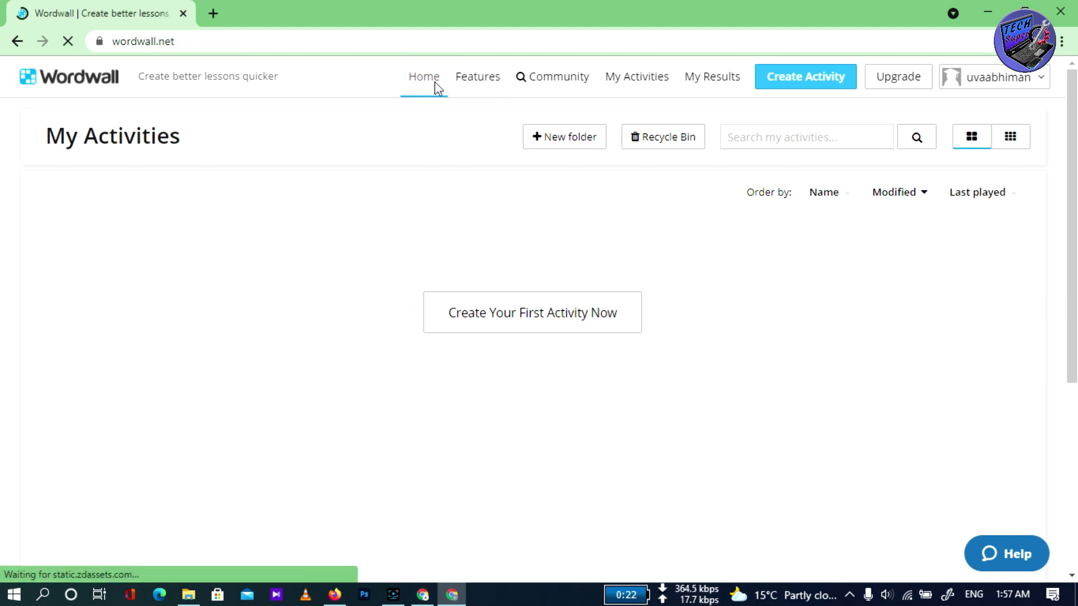
pyautogui.click(490, 88)
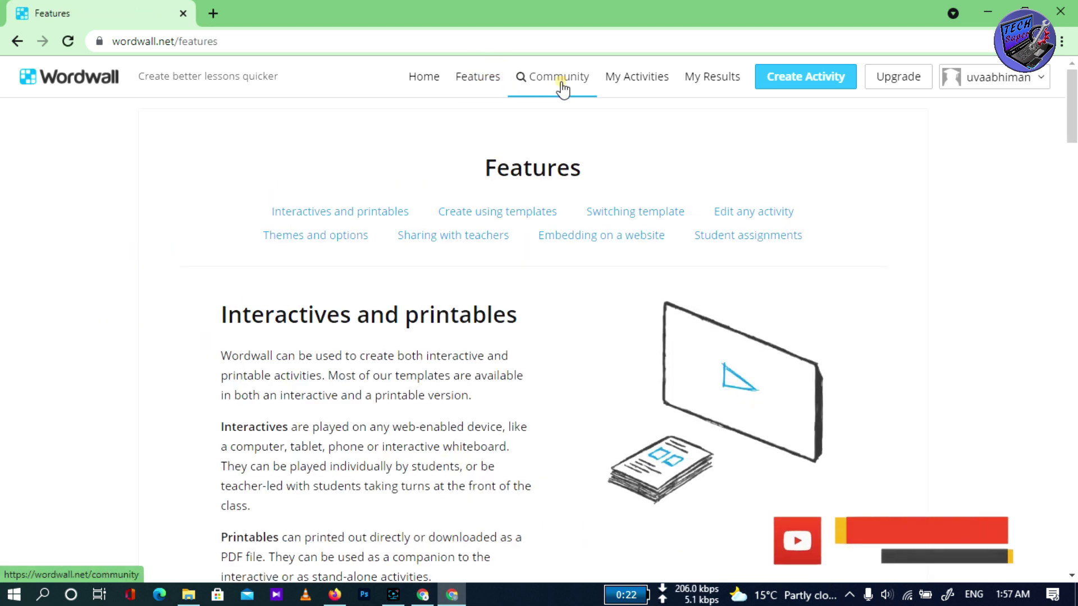
pyautogui.click(562, 84)
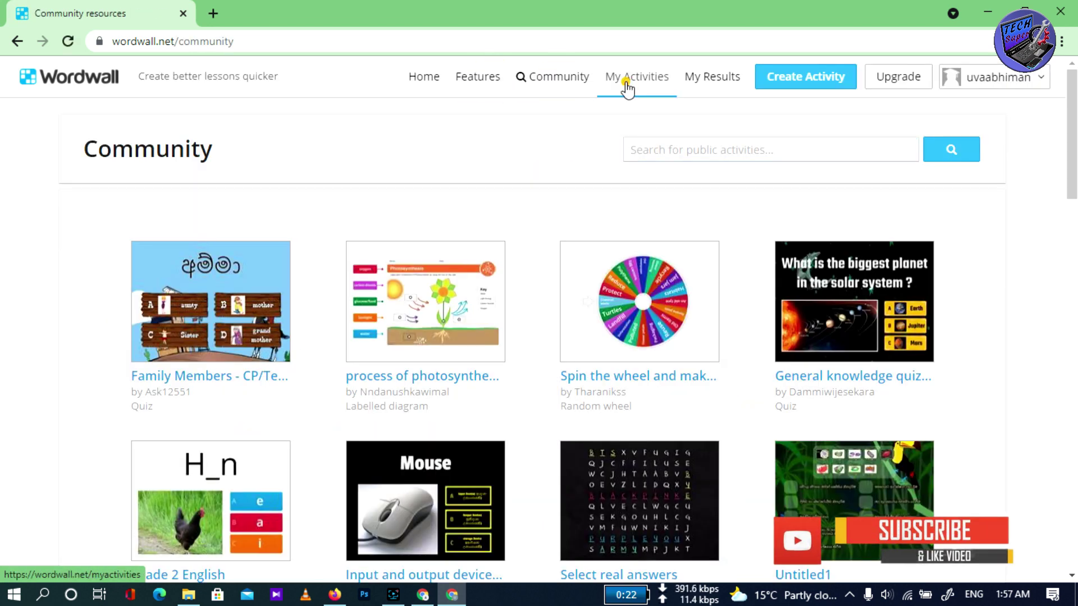
pyautogui.click(627, 89)
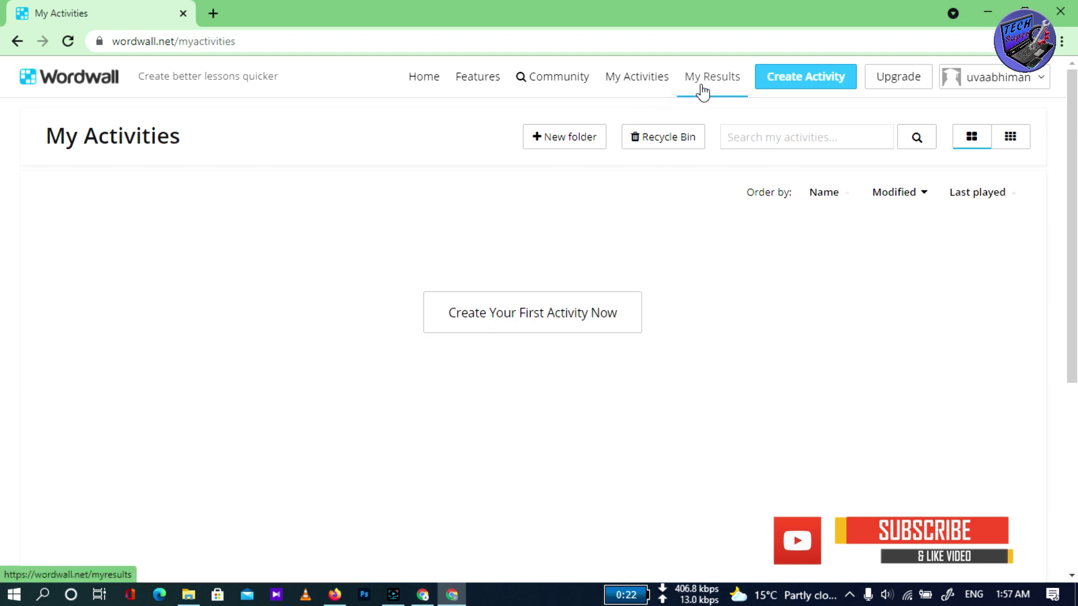
pyautogui.click(705, 90)
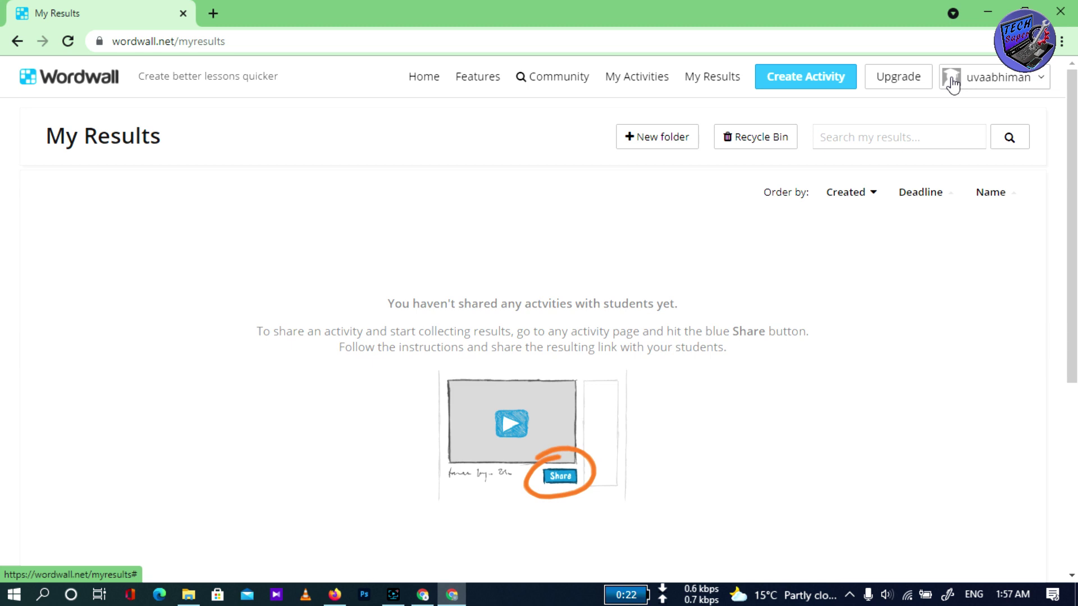
# Step: Examine the account upgrade plans and check the school plan prices for 100 teachers
pyautogui.click(922, 86)
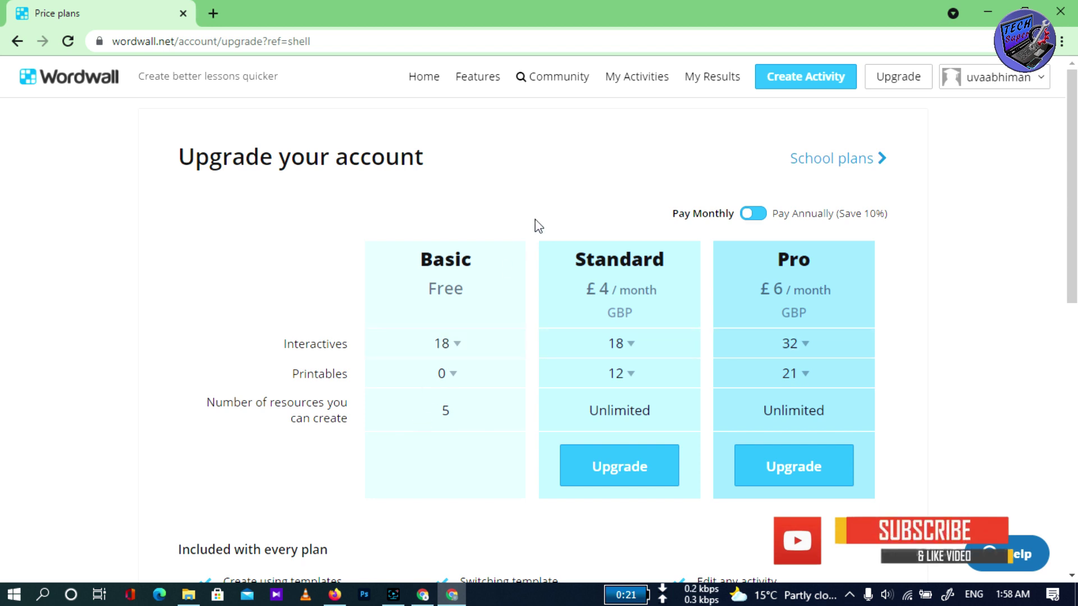
pyautogui.click(803, 162)
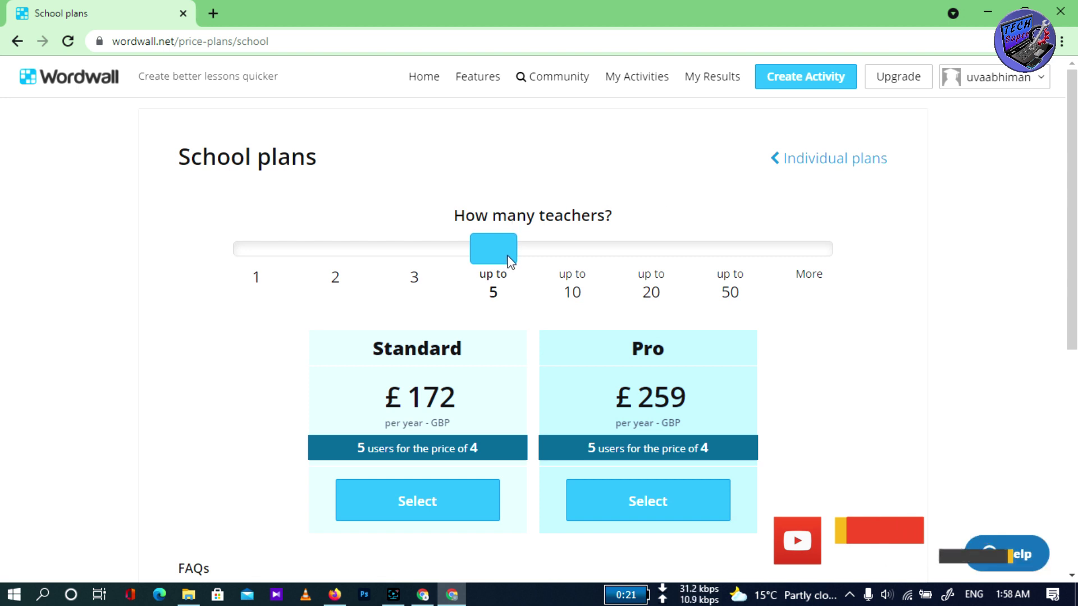
pyautogui.moveTo(508, 260); pyautogui.dragTo(835, 295)
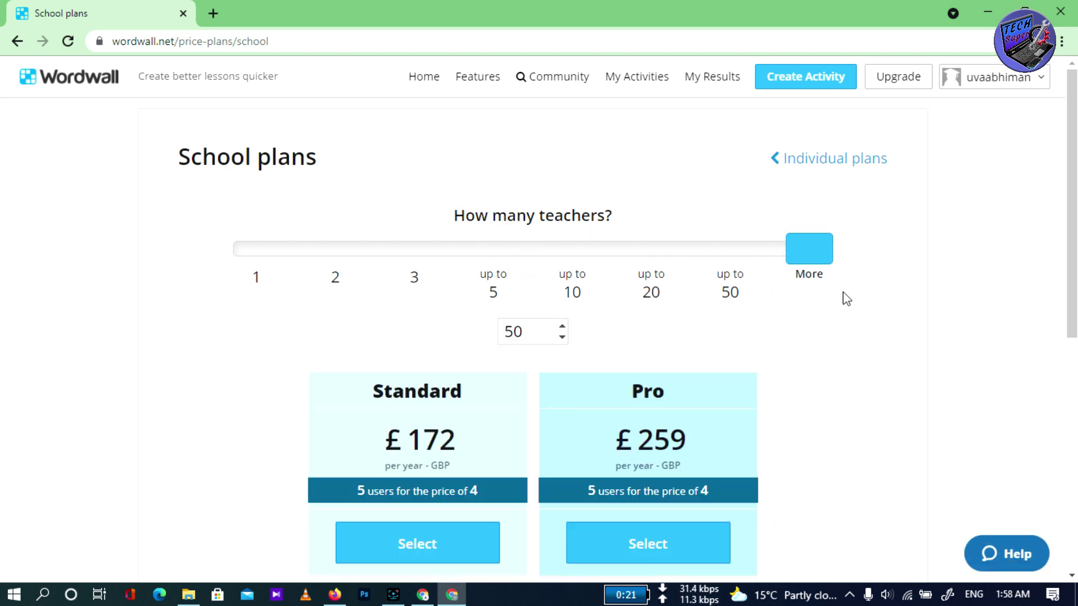
pyautogui.click(562, 326)
pyautogui.click(562, 325)
pyautogui.click(562, 326)
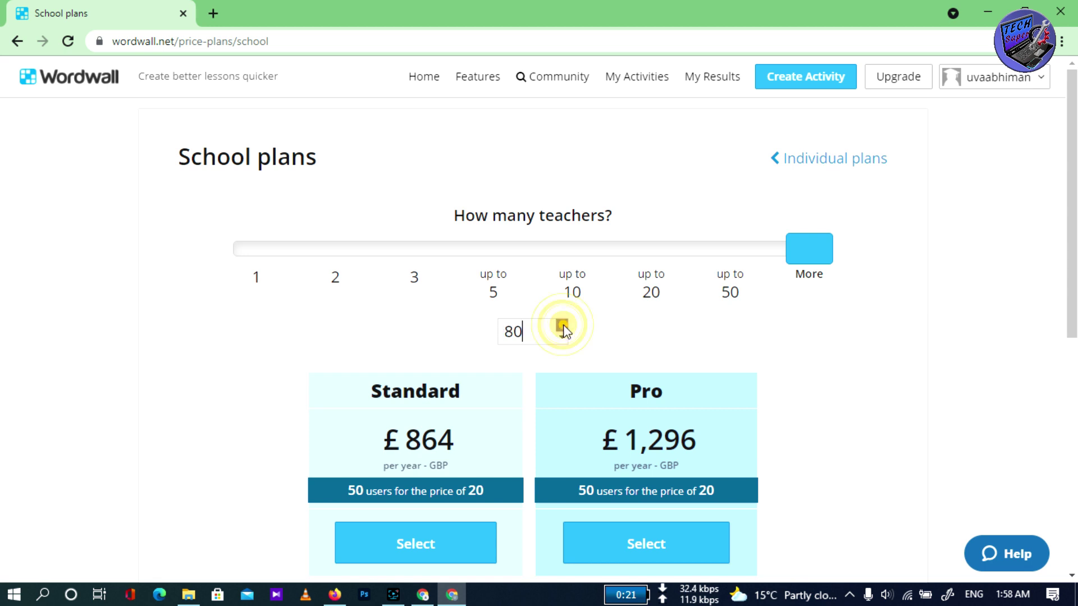
pyautogui.click(562, 325)
pyautogui.click(563, 326)
pyautogui.scroll(-1, 491, 402)
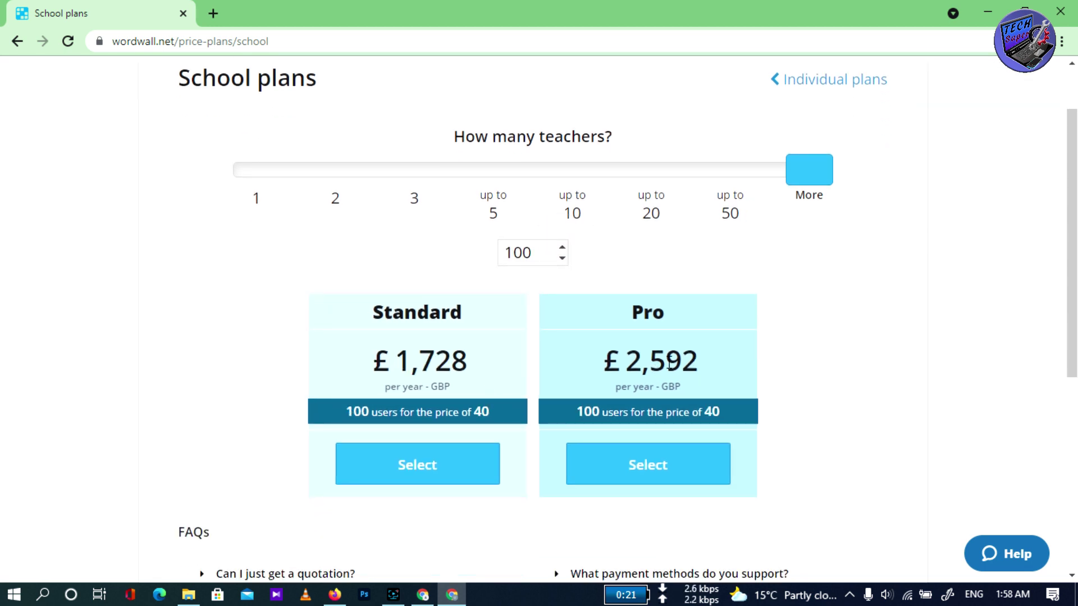
pyautogui.scroll(1, 670, 365)
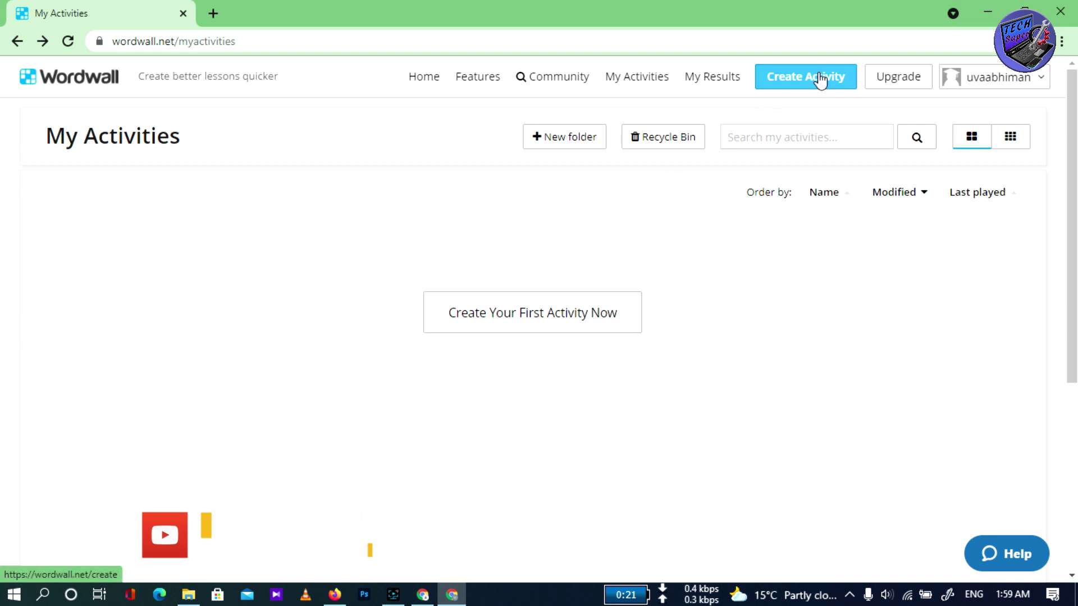
# Step: Start creating the first activity, review the free and Pro templates, and choose the Quiz template
pyautogui.click(530, 327)
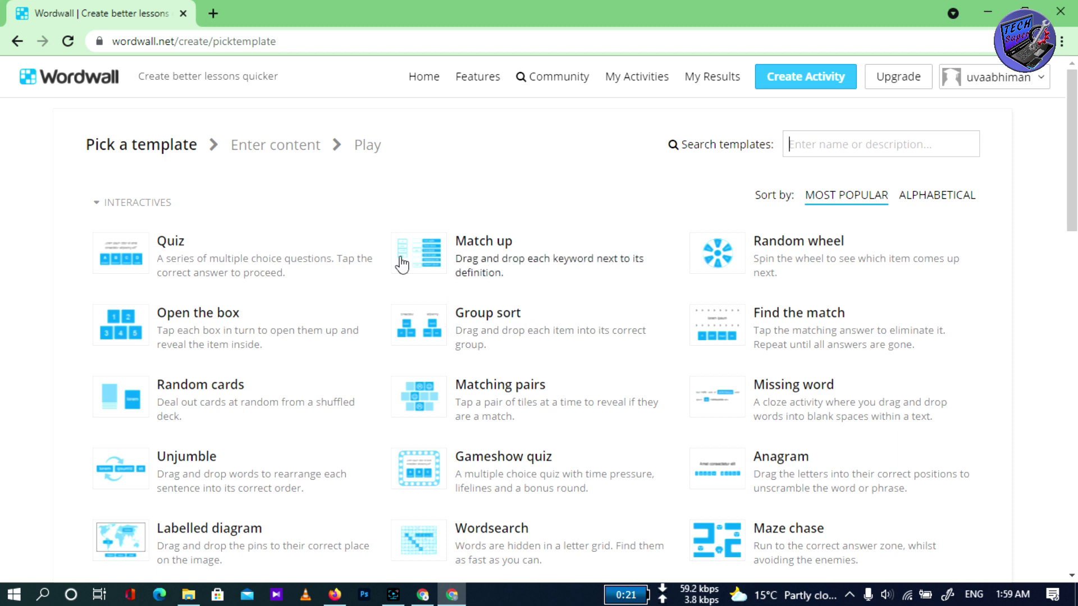
pyautogui.scroll(-1, 247, 223)
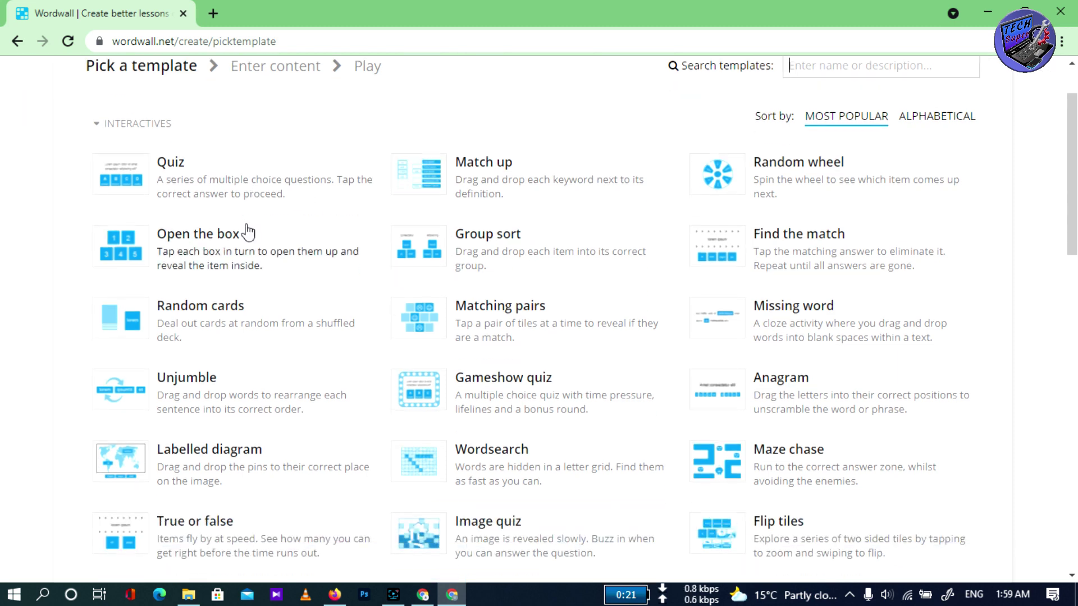
pyautogui.scroll(-3, 235, 314)
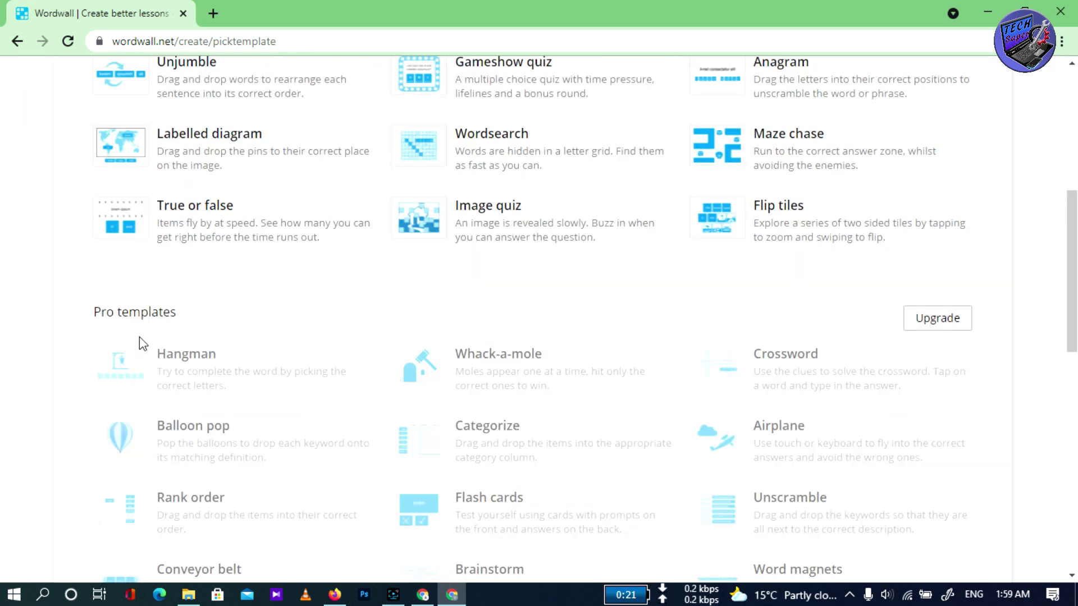
pyautogui.scroll(-2, 538, 427)
pyautogui.scroll(-4, 320, 344)
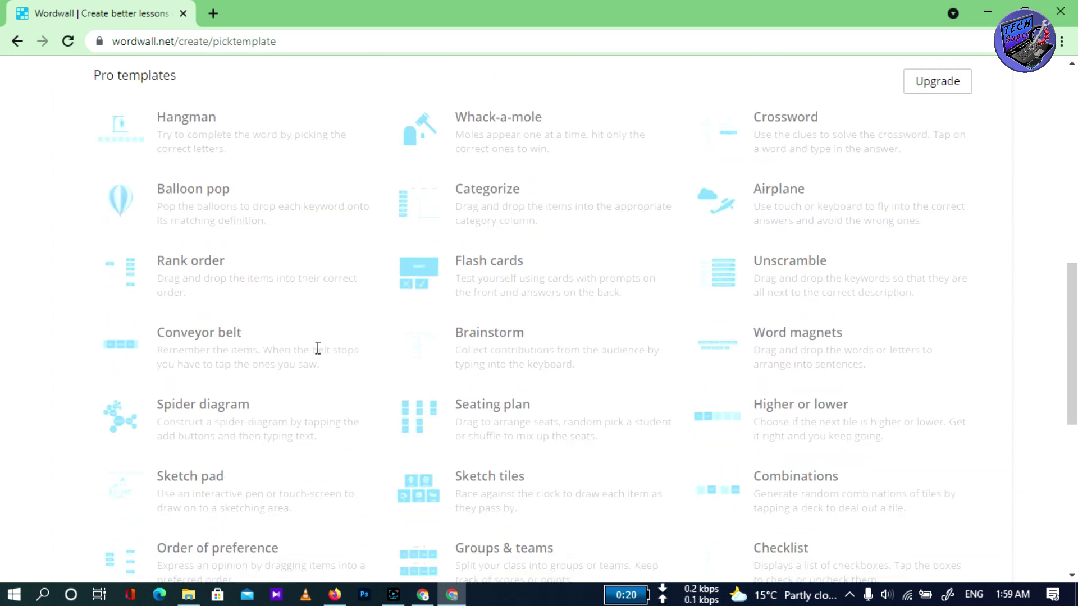
pyautogui.scroll(10, 317, 351)
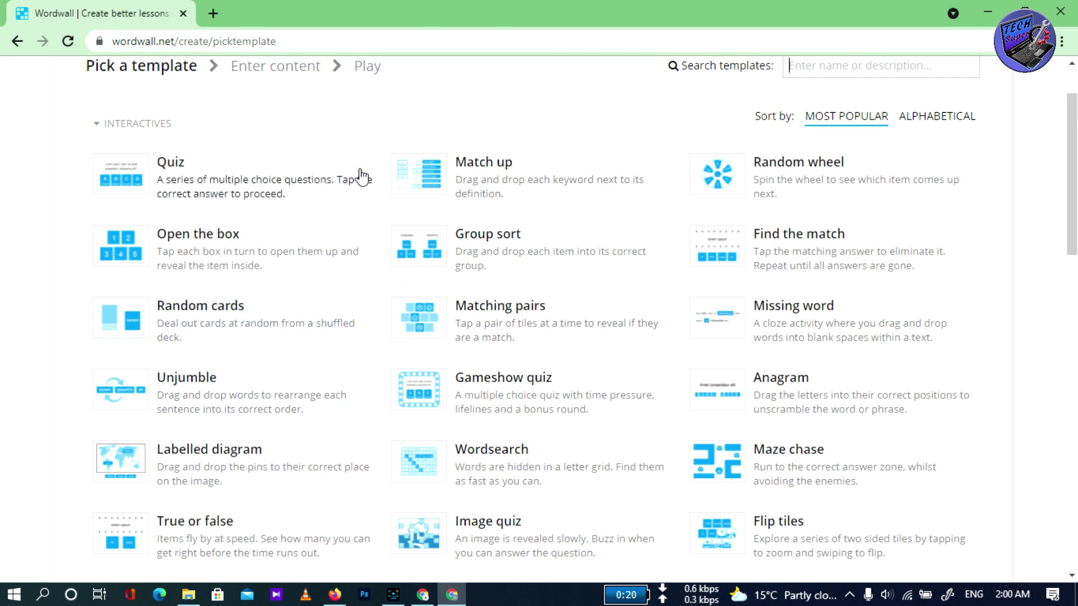
pyautogui.click(295, 182)
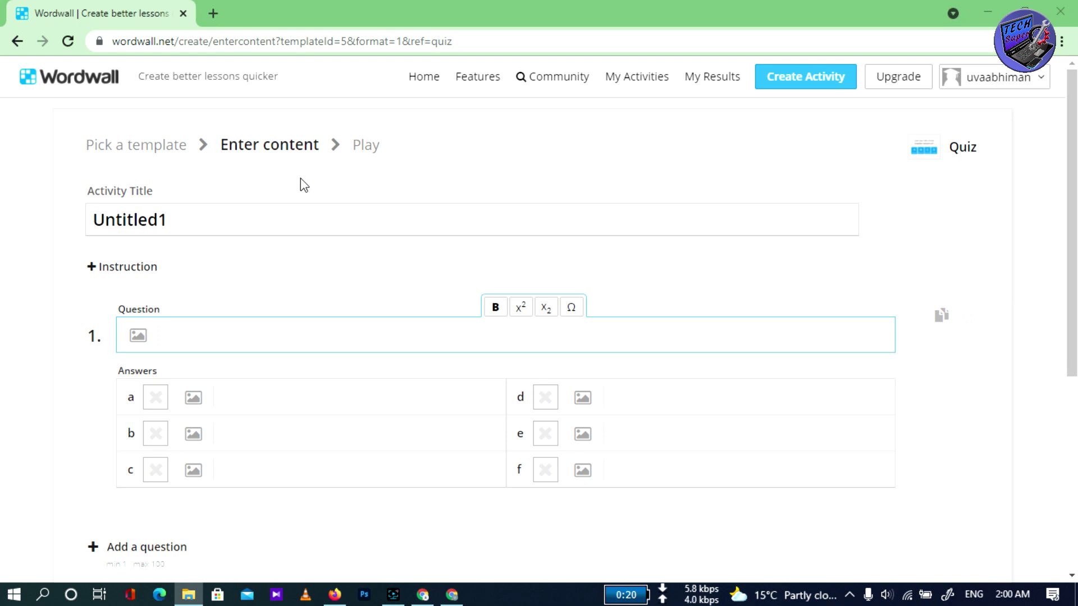
# Step: Title the quiz activity "General Knowledge" and add the instruction "Answer all the questions"
pyautogui.click(190, 220)
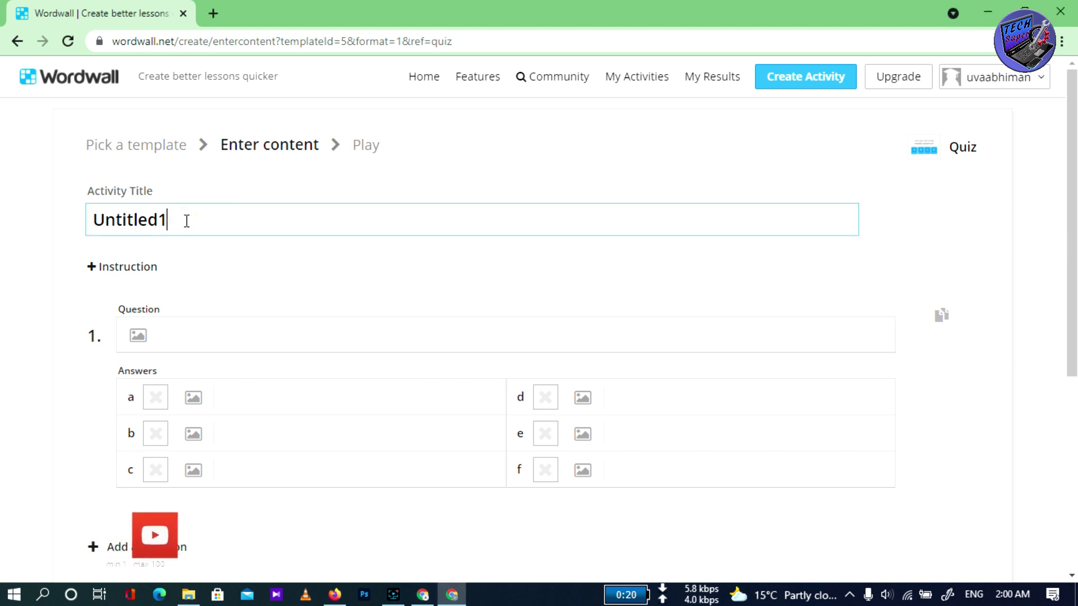
pyautogui.moveTo(187, 221); pyautogui.dragTo(87, 221)
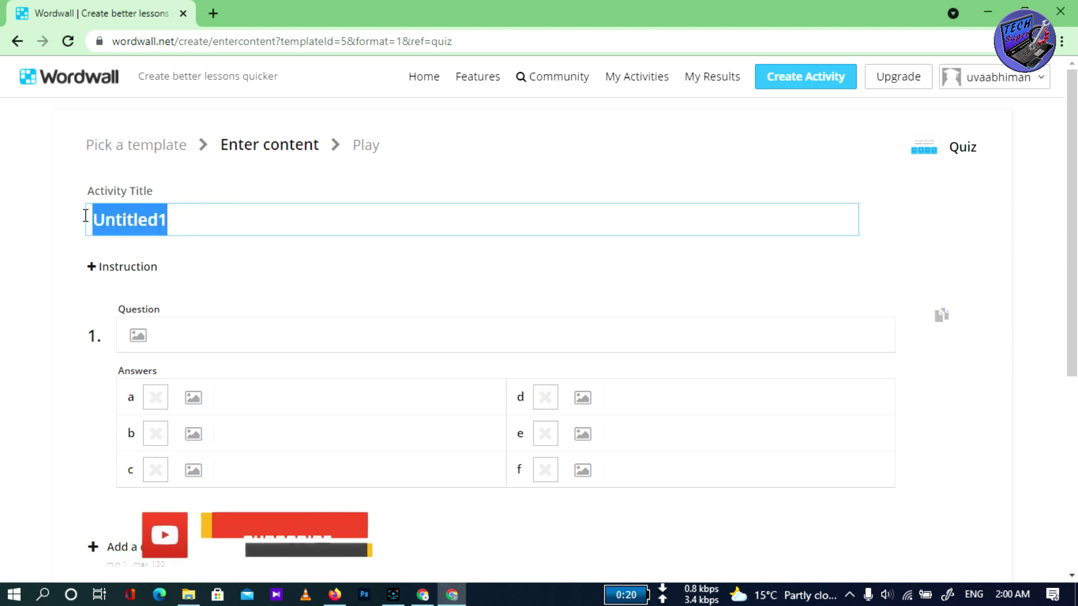
pyautogui.write('G')
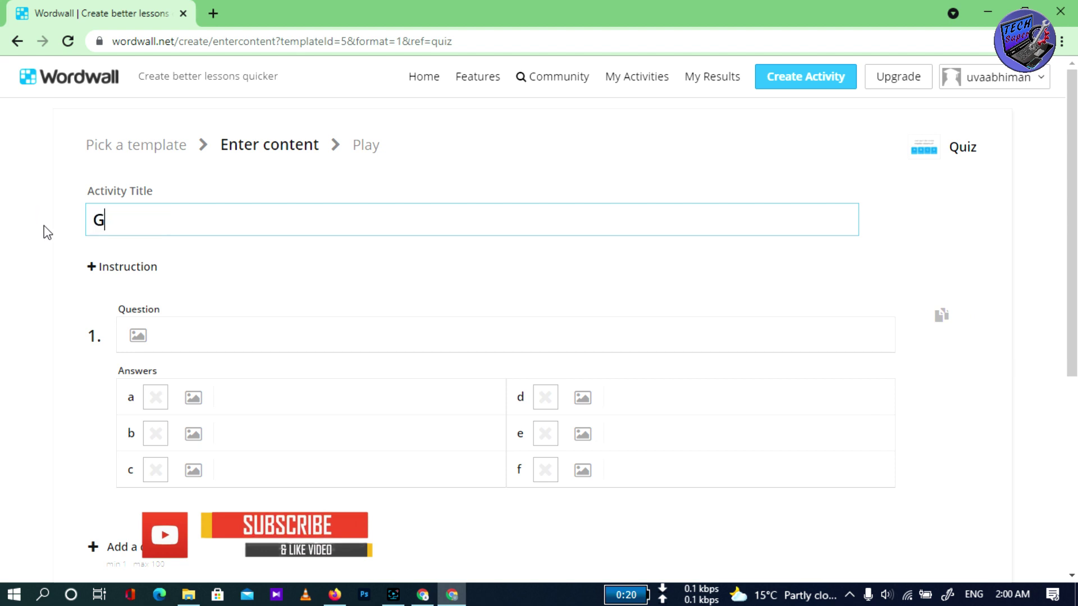
pyautogui.write('eneral Knowledge')
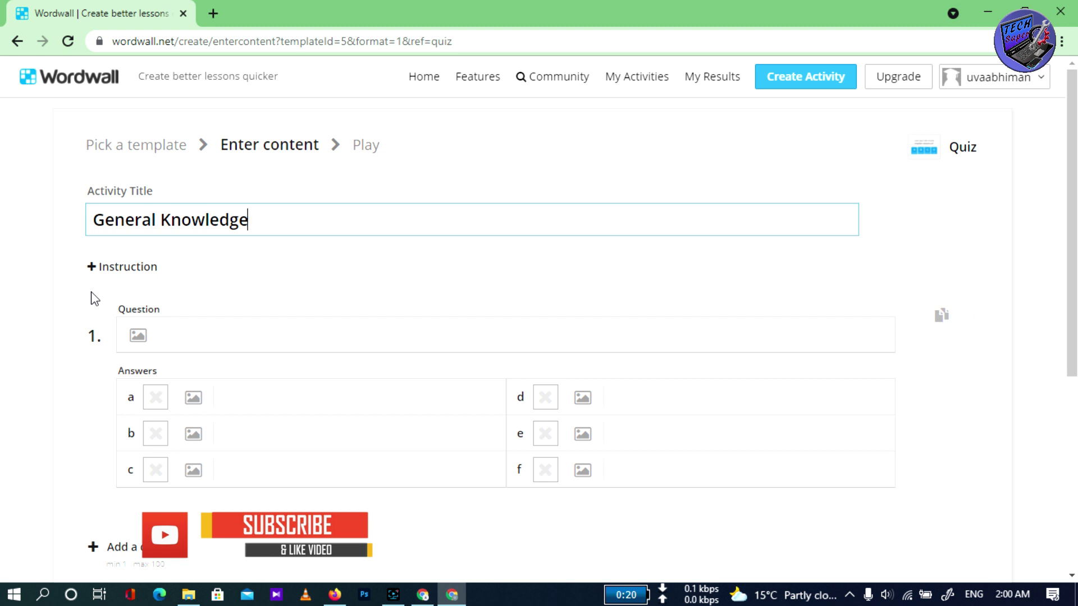
pyautogui.click(115, 268)
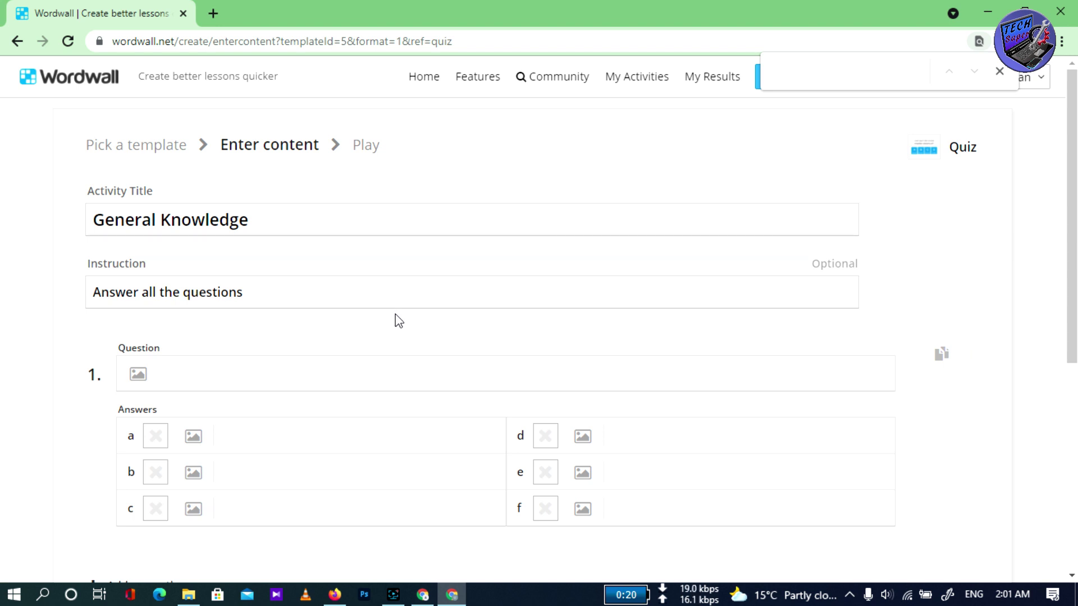
# Step: Enter "The longest river in Sri Lanka" as the text of question 1
pyautogui.scroll(-2, 399, 321)
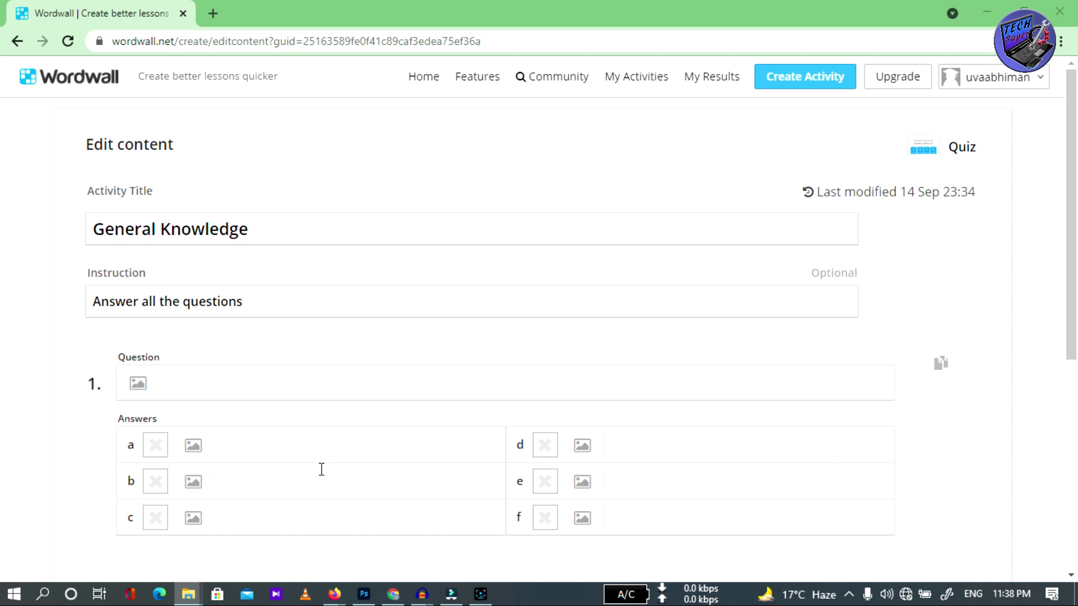
pyautogui.click(204, 389)
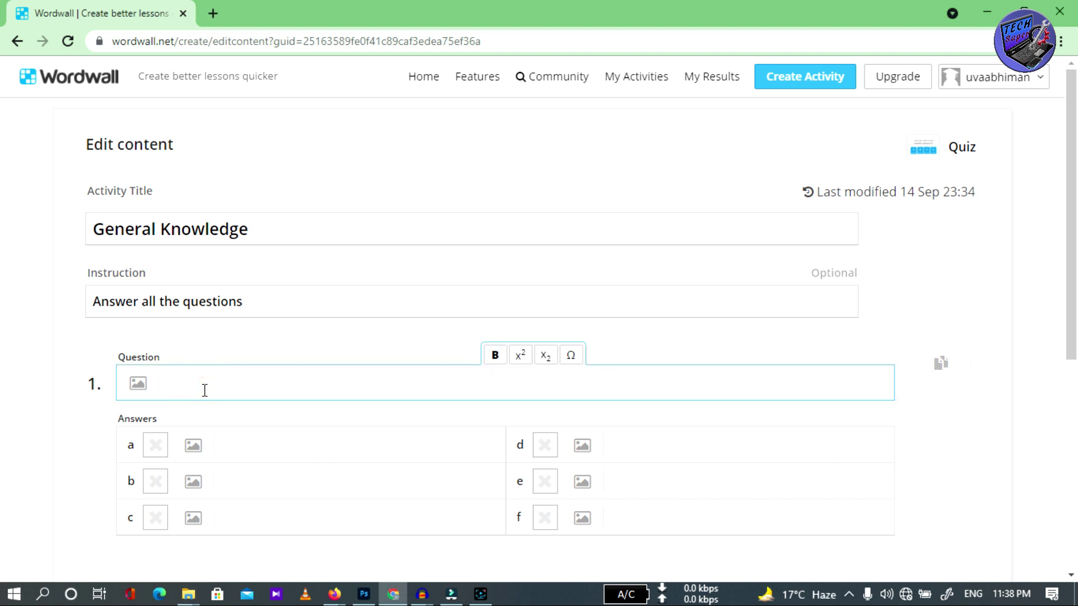
pyautogui.write('The longest river in Sri Lanka')
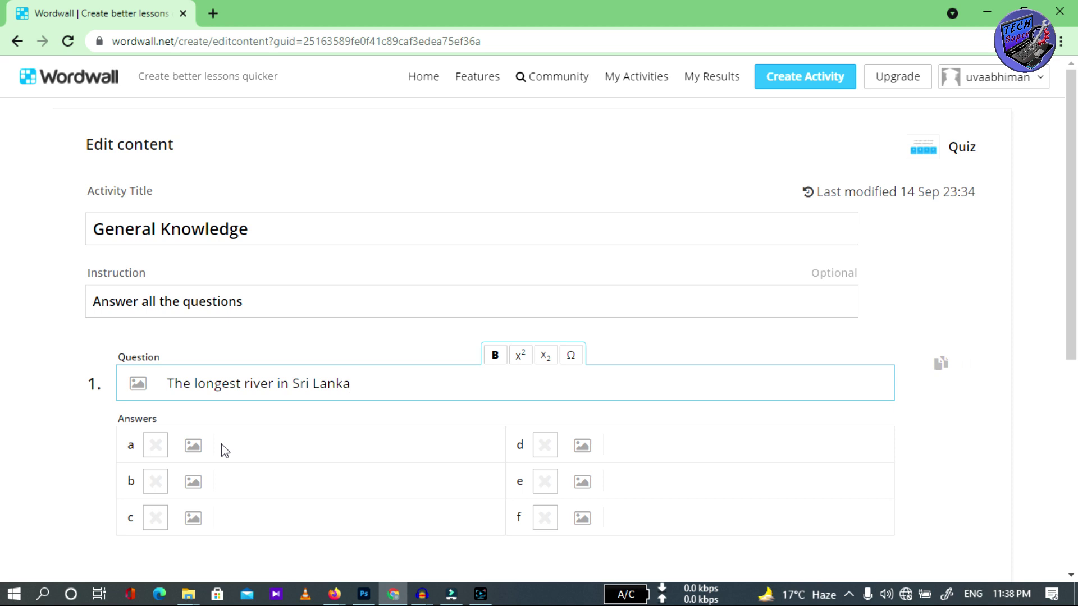
# Step: Select the question 1 text and look through the Latin symbols available for insertion, without adding any
pyautogui.click(393, 387)
pyautogui.moveTo(377, 388); pyautogui.dragTo(160, 383)
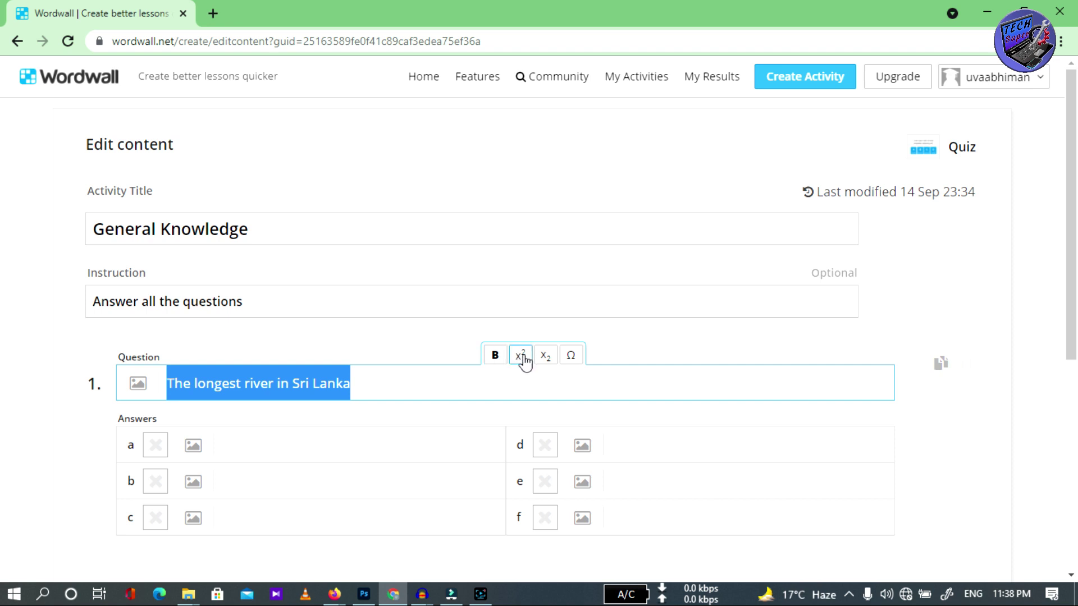
pyautogui.click(570, 355)
pyautogui.scroll(-5, 613, 292)
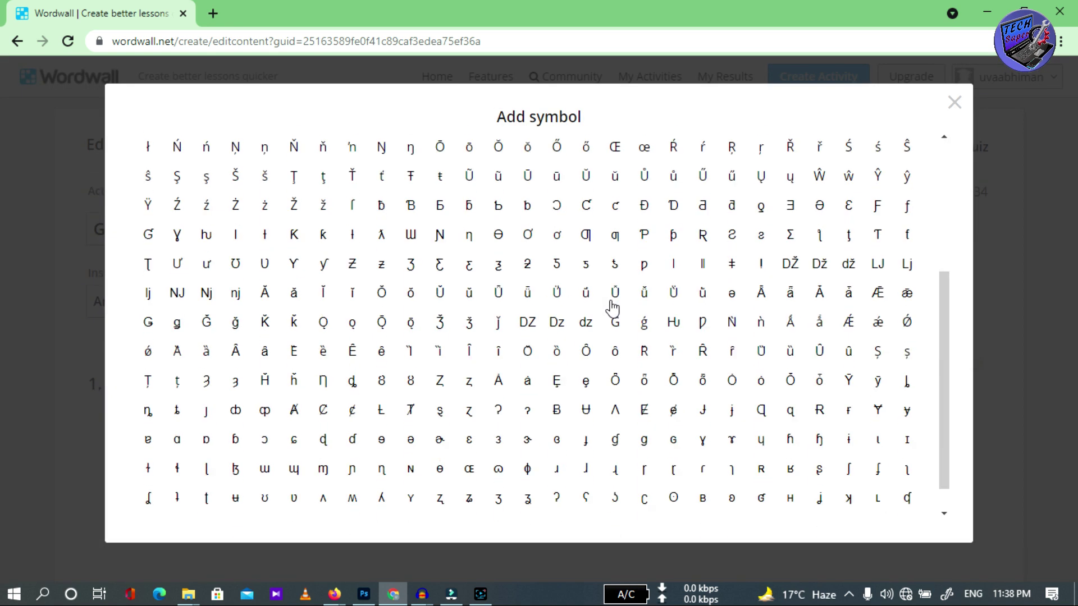
pyautogui.scroll(10, 616, 351)
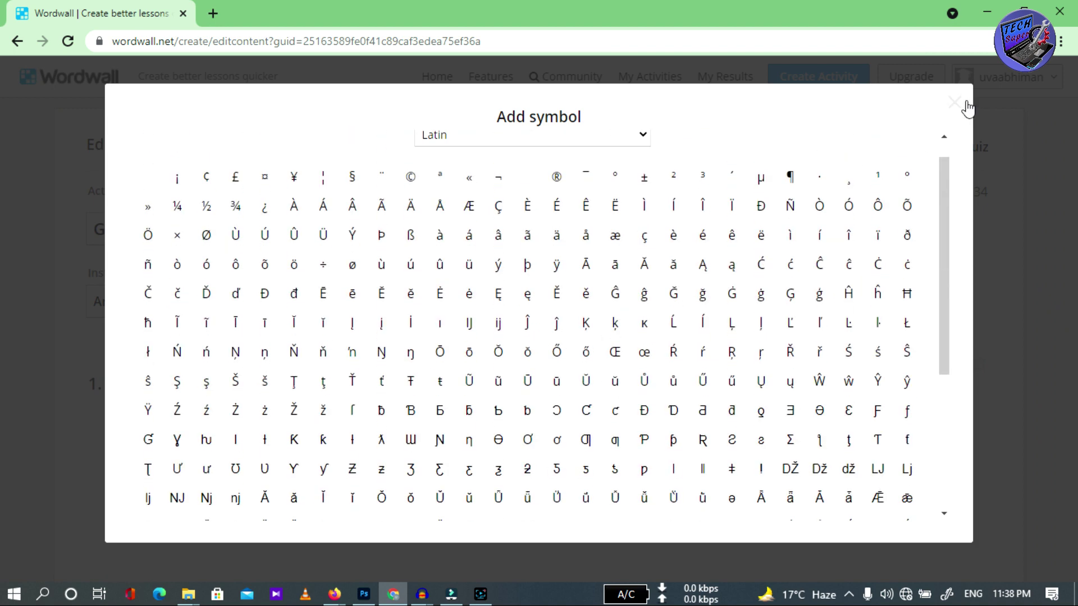
pyautogui.click(961, 102)
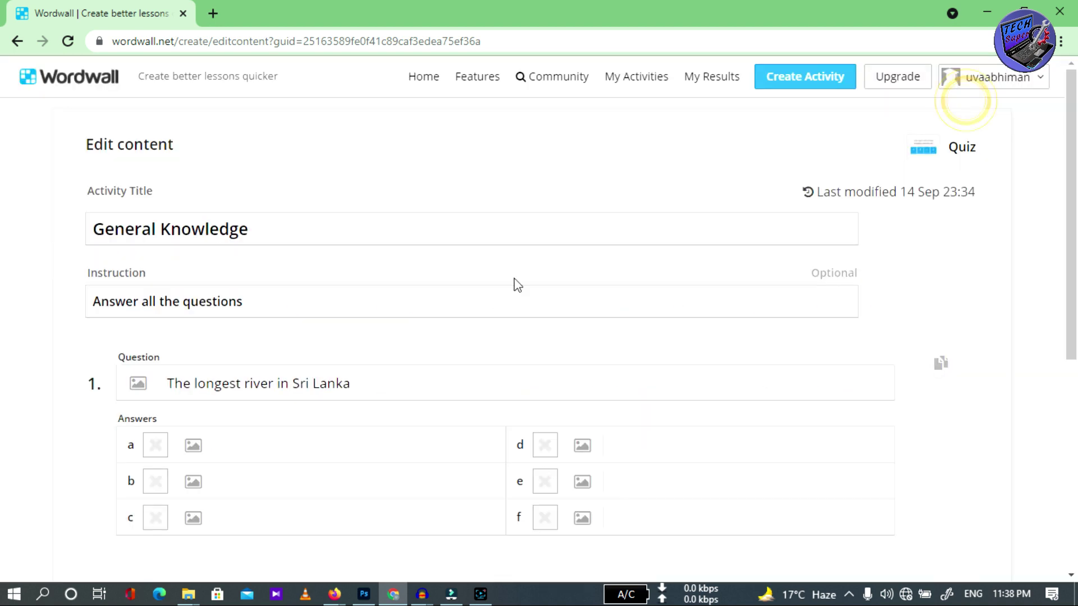
# Step: Enter Kelani, Walwe, Nilwala and Mahaweli as answers a to d of question 1 and mark Mahaweli as correct
pyautogui.click(266, 447)
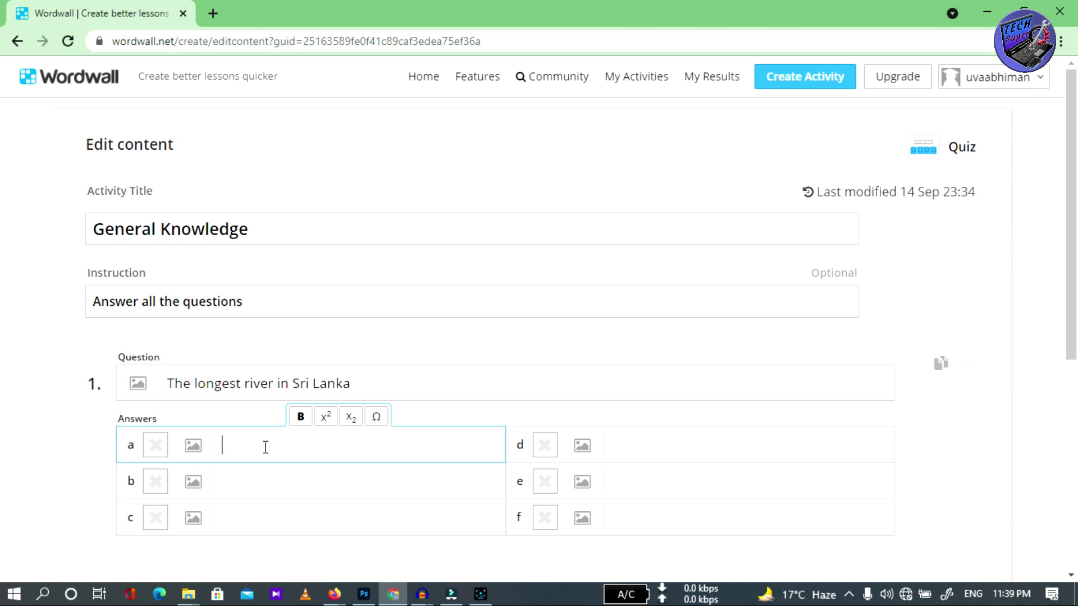
pyautogui.write('K')
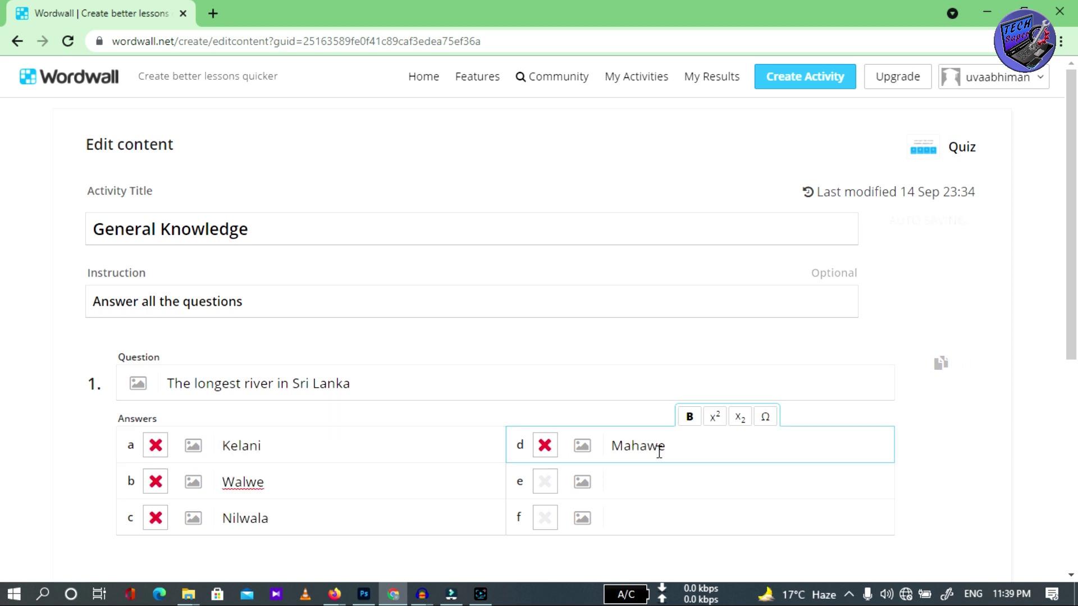
pyautogui.write('li')
pyautogui.scroll(-2, 676, 489)
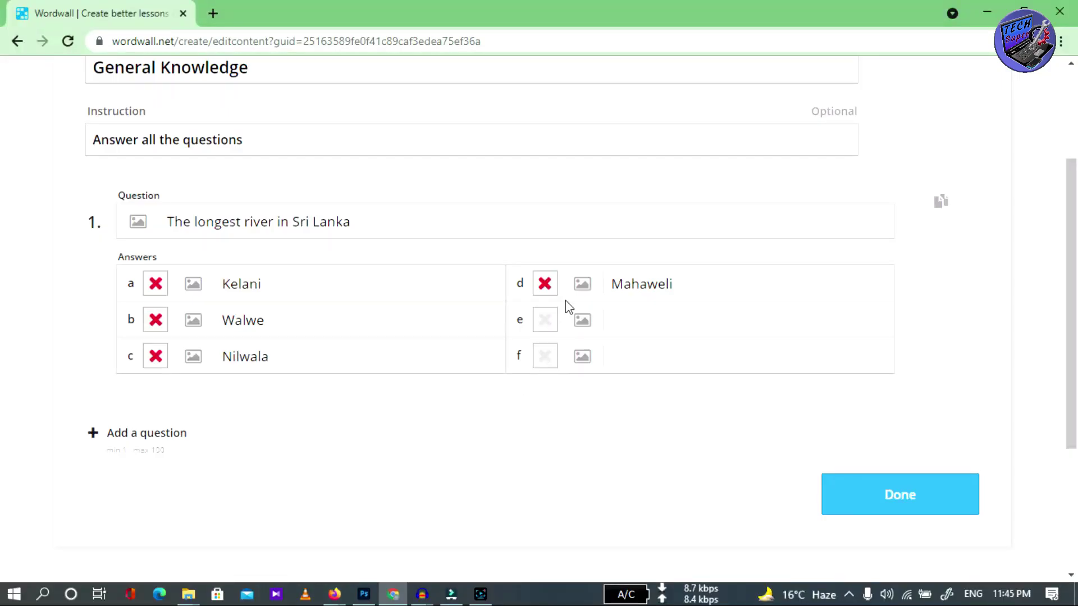
pyautogui.click(542, 287)
# Step: Add question 2 with the text "6+5=" and enter 15, 12, 11 and 10 as its answers a to d
pyautogui.click(159, 433)
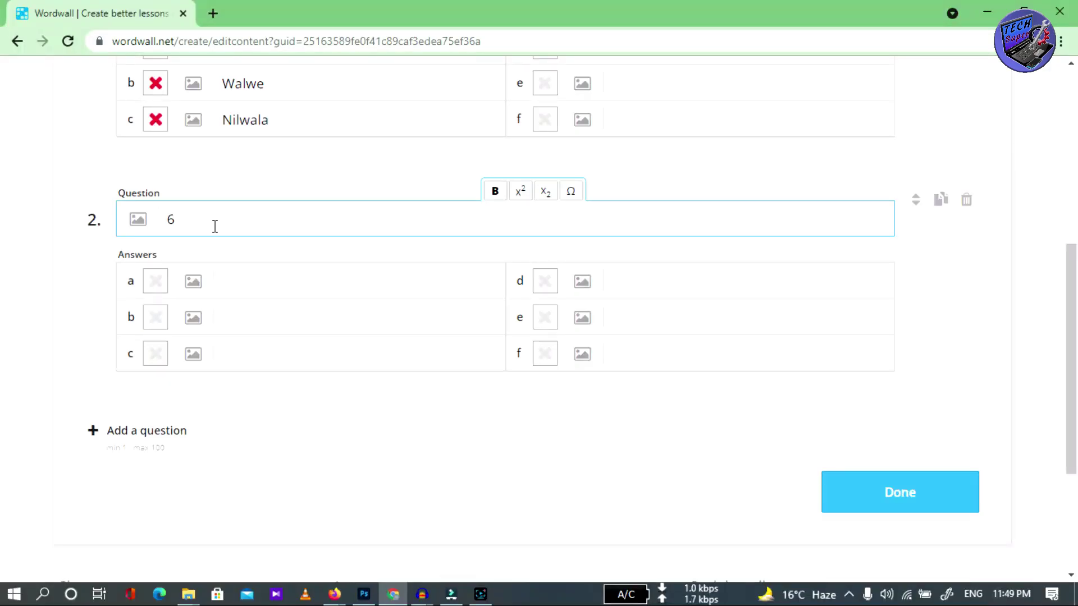
pyautogui.write('+')
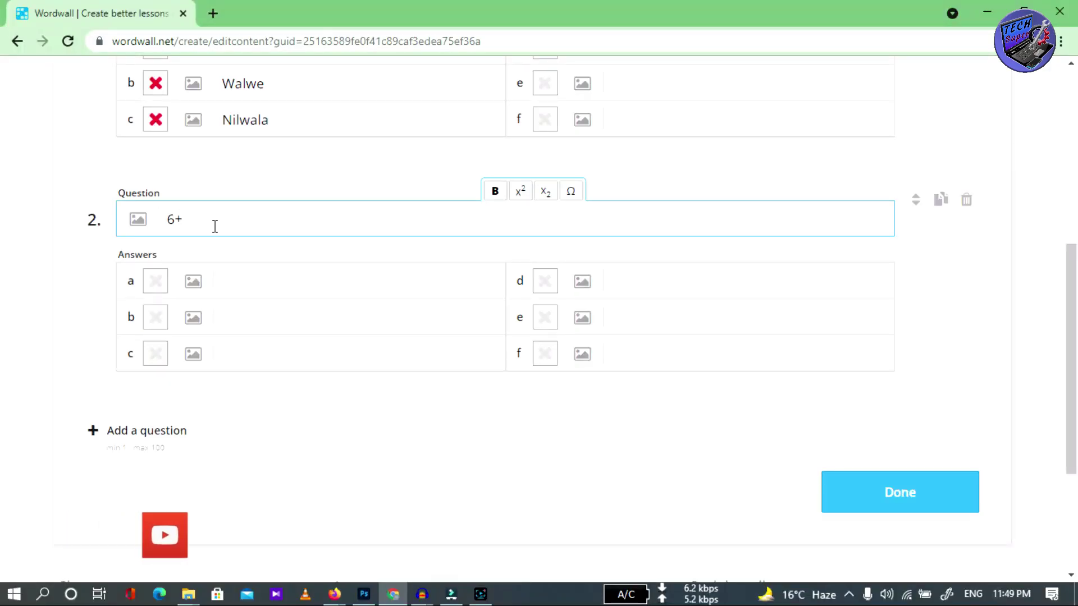
pyautogui.write('5')
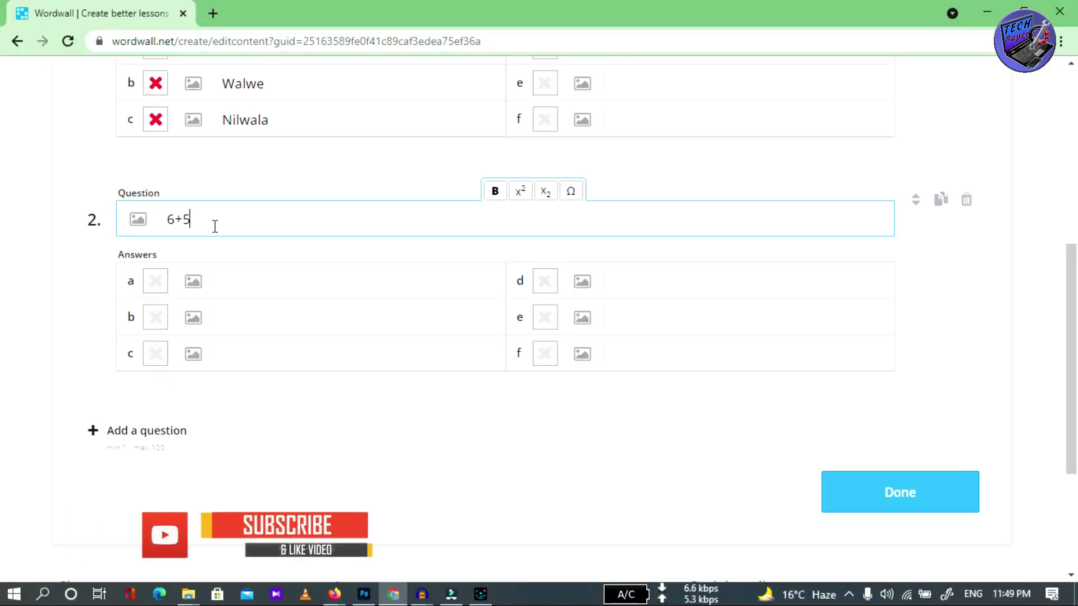
pyautogui.write('=')
pyautogui.click(264, 287)
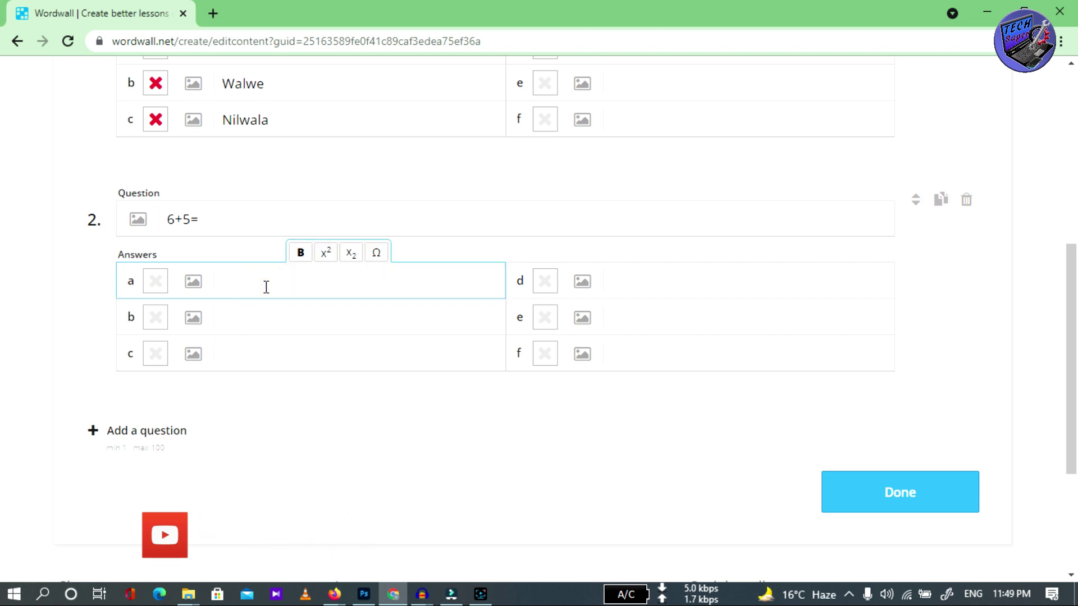
pyautogui.write('15')
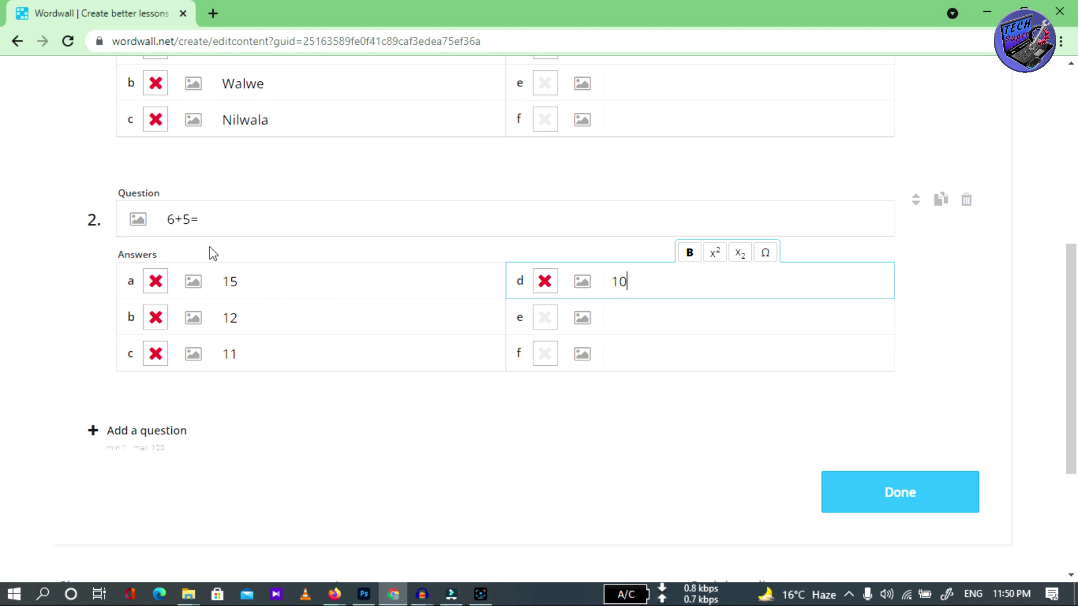
# Step: Add matching number images to question 2's answers, using white-on-black pictures for 15 and 12 and a gold picture for 11
pyautogui.click(201, 286)
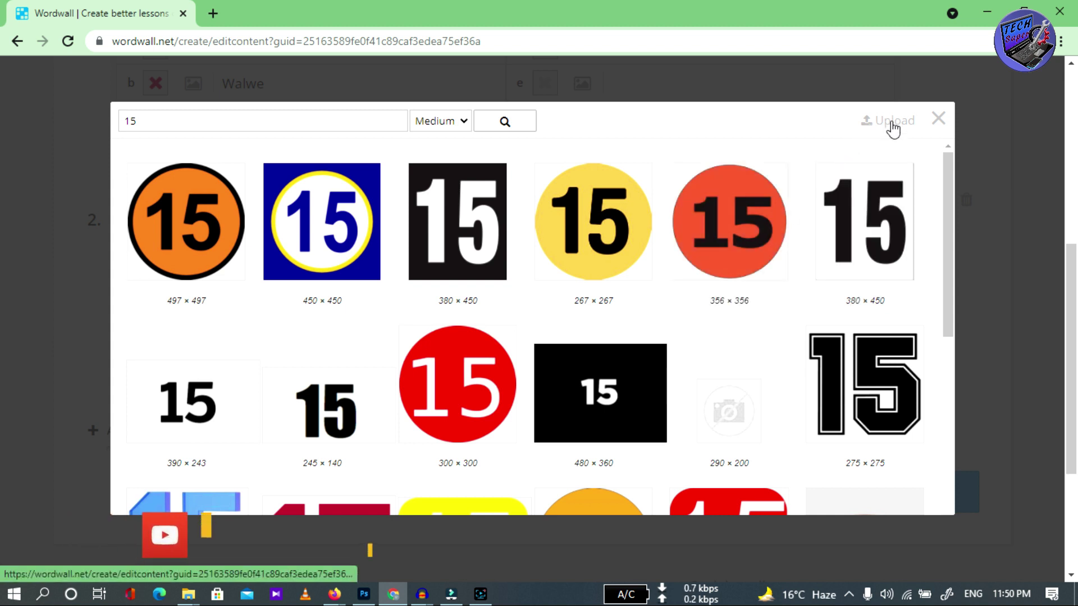
pyautogui.click(471, 220)
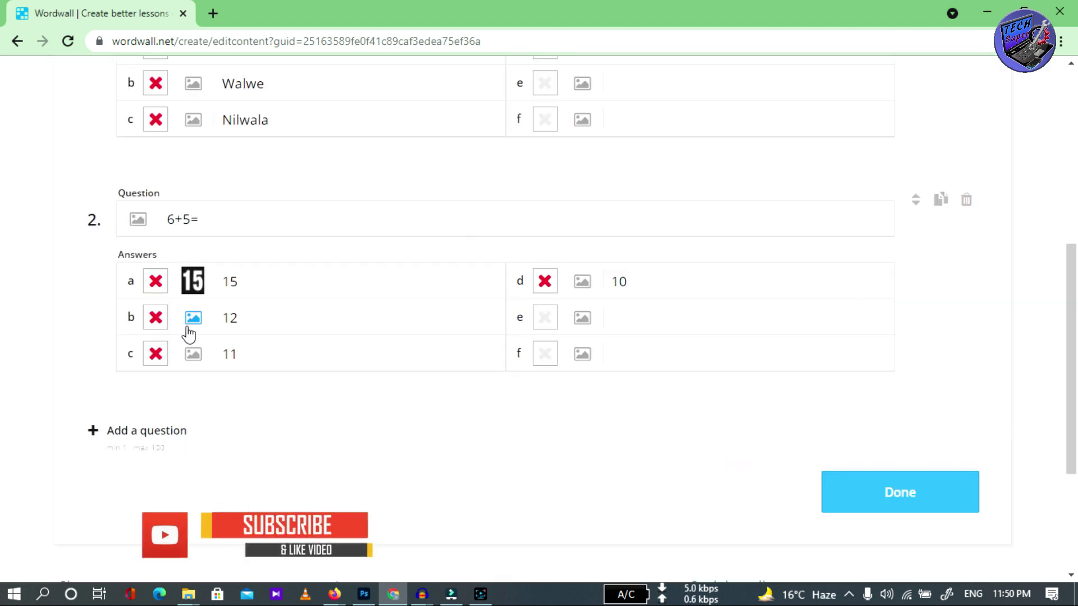
pyautogui.click(192, 318)
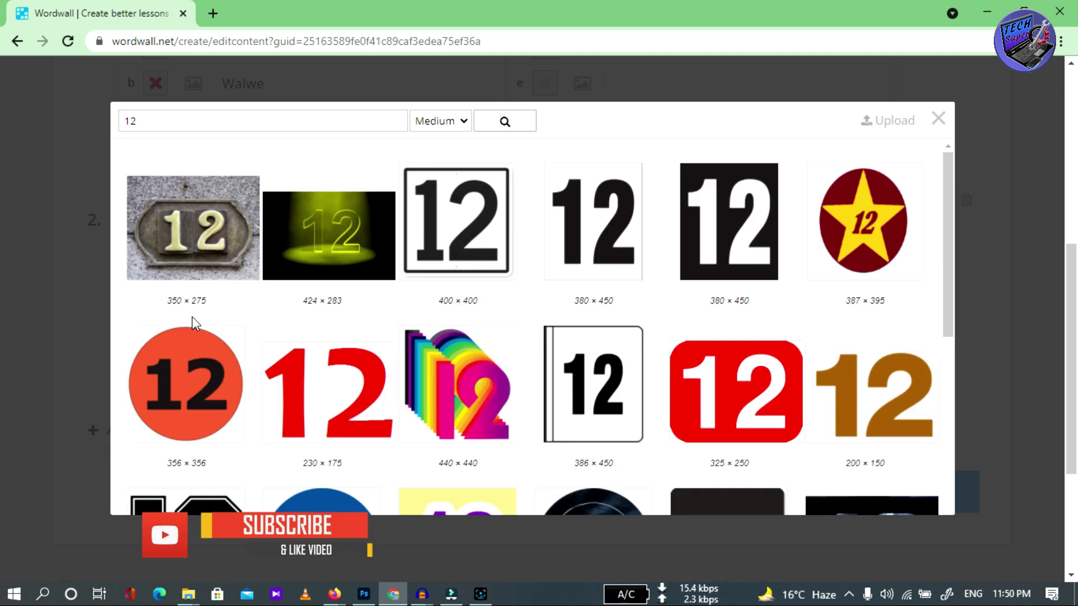
pyautogui.click(732, 261)
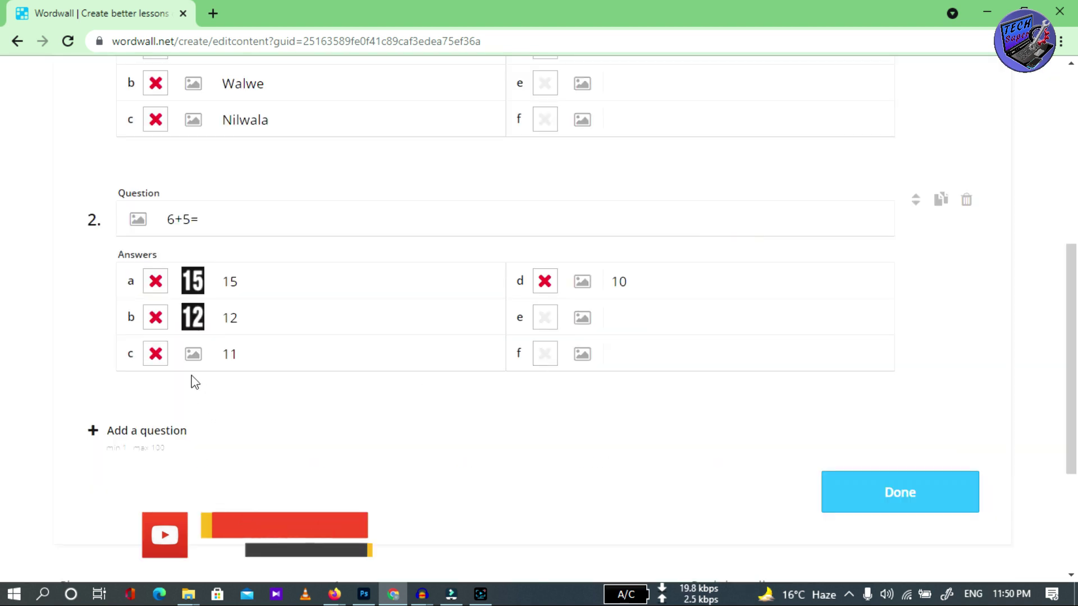
pyautogui.click(193, 355)
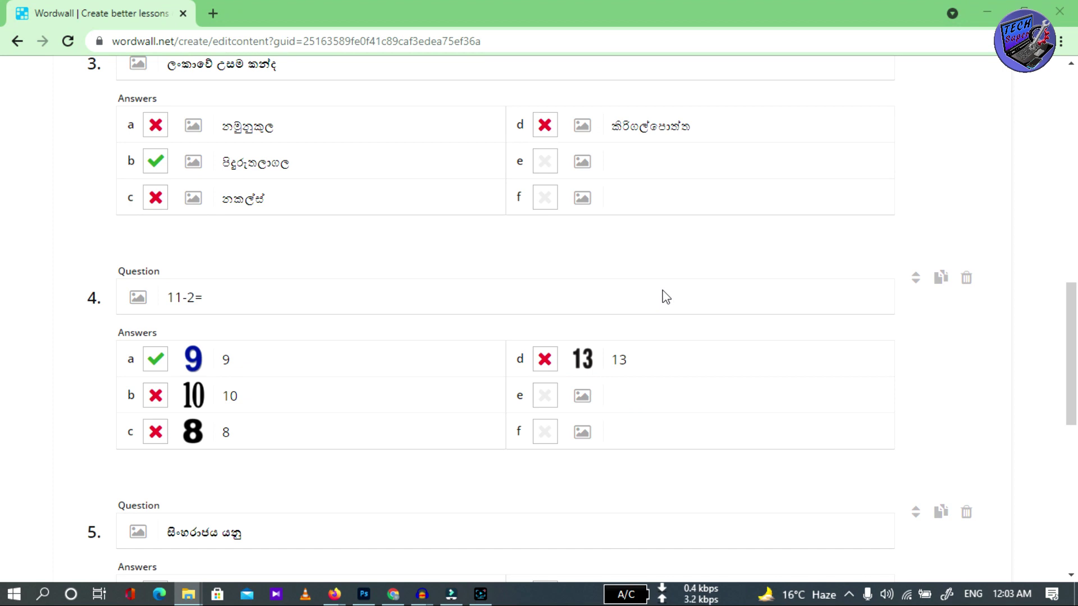
# Step: Review questions 3 to 5 with their marked answers and finish editing the quiz content
pyautogui.scroll(-1, 344, 366)
pyautogui.scroll(-1, 285, 415)
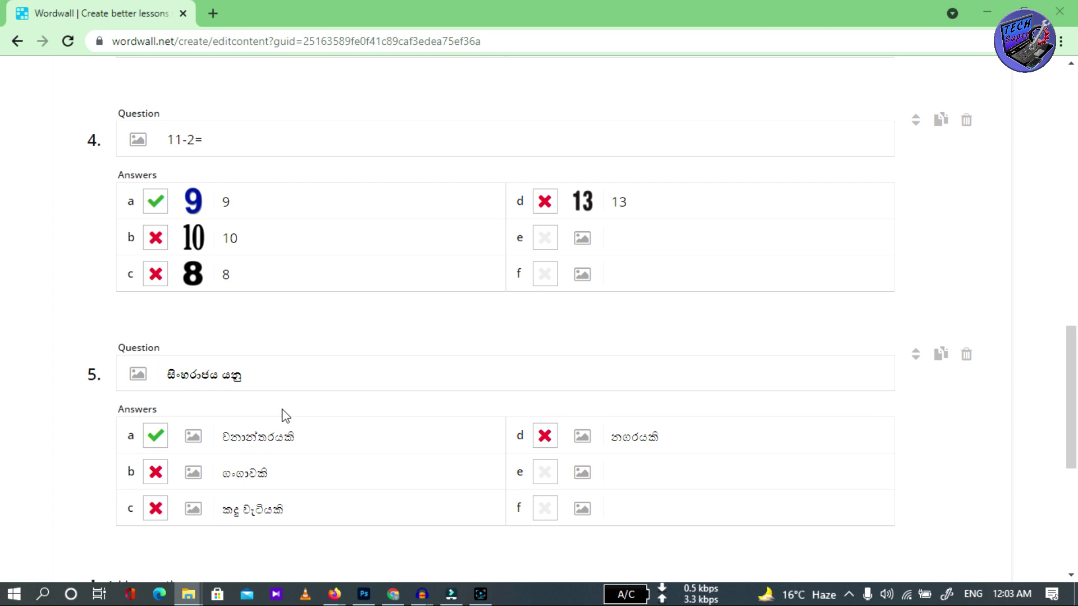
pyautogui.scroll(3, 285, 415)
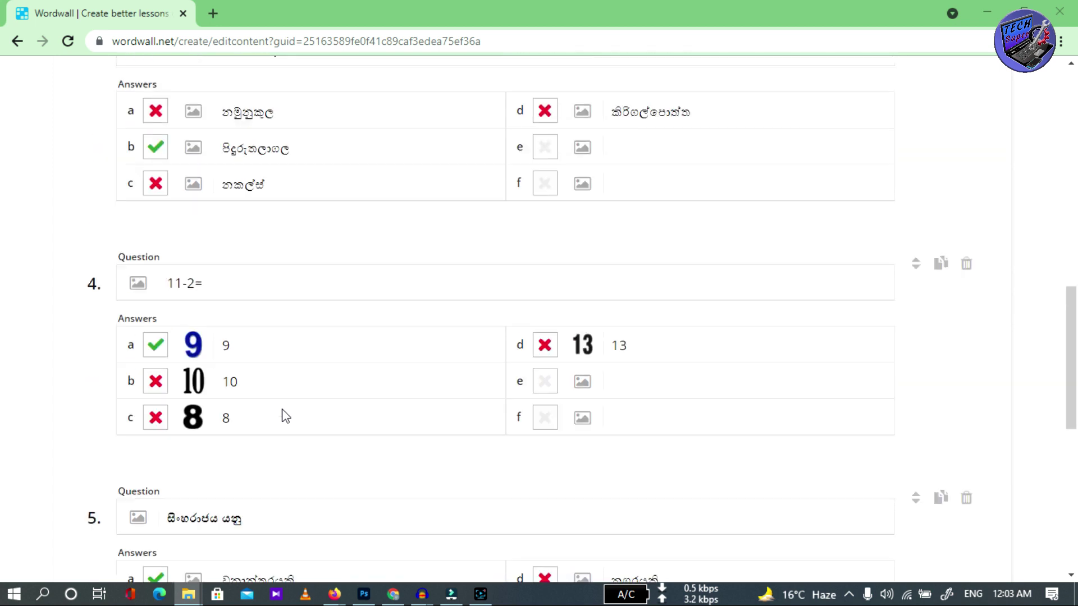
pyautogui.scroll(-2, 331, 351)
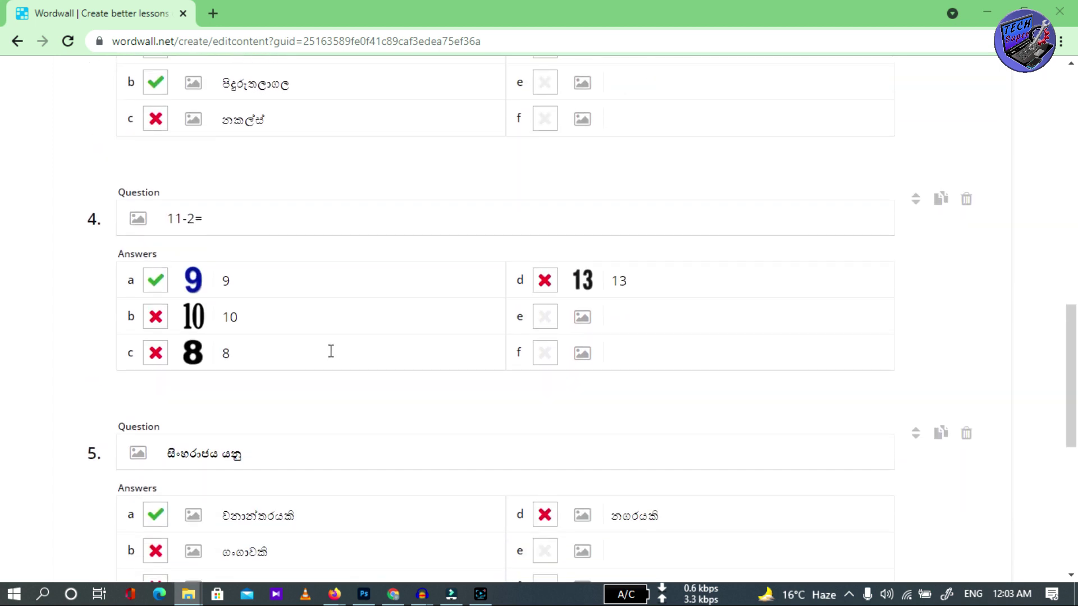
pyautogui.scroll(-3, 385, 372)
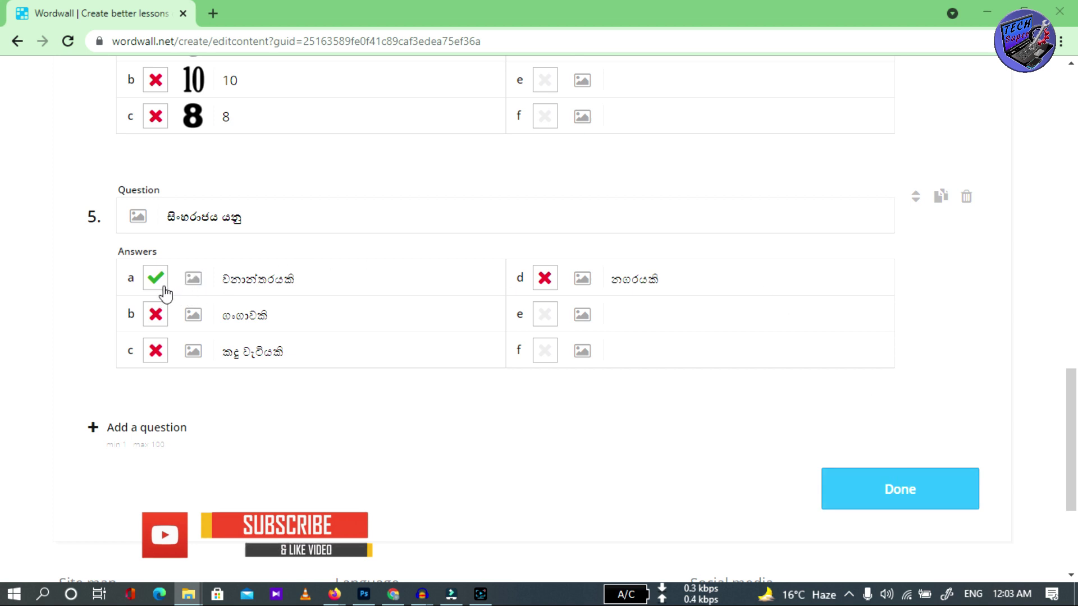
pyautogui.click(942, 490)
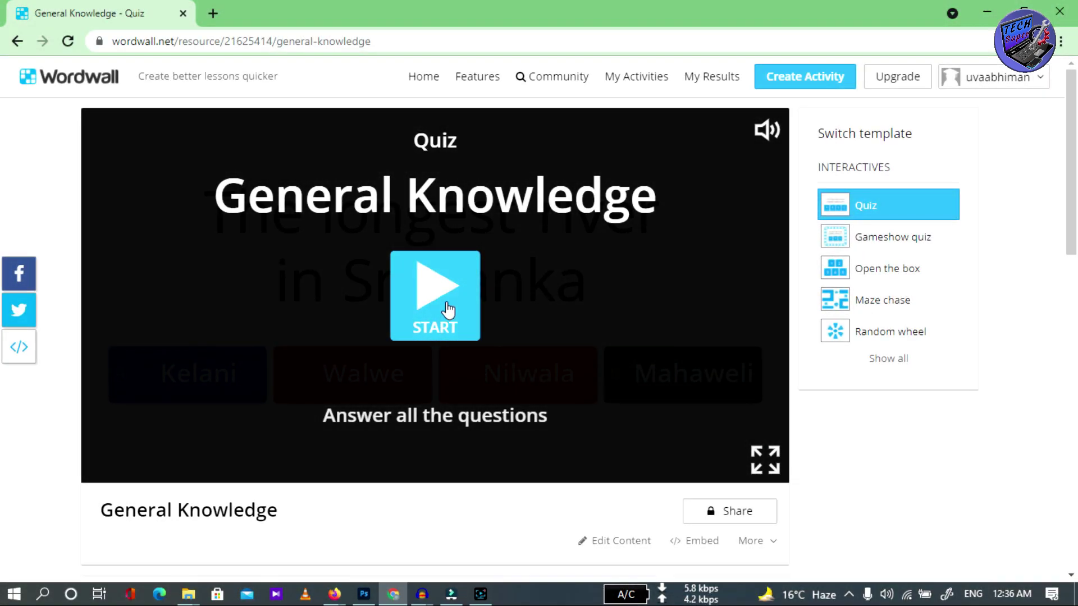
# Step: Start the finished quiz and test it by answering Mahaweli to question 1 and 15 to question 2
pyautogui.click(447, 311)
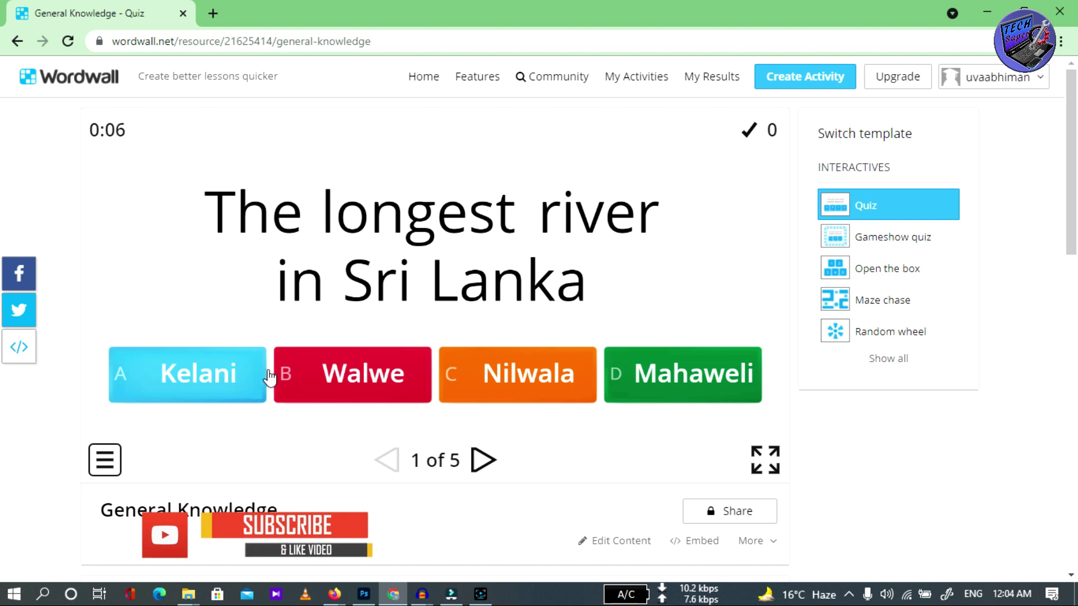
pyautogui.click(644, 372)
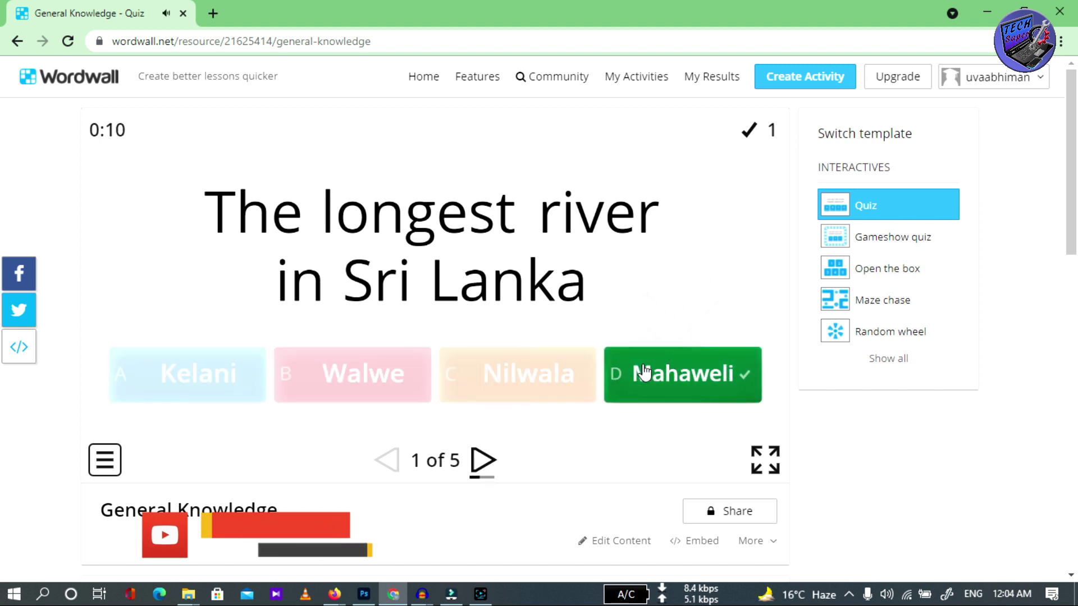
pyautogui.click(519, 451)
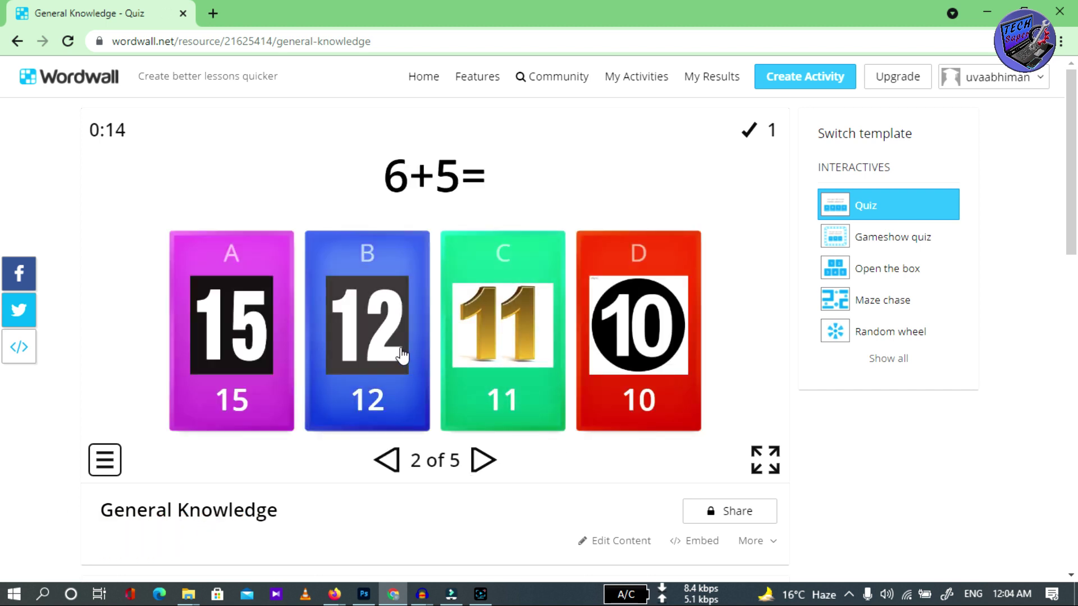
pyautogui.click(275, 355)
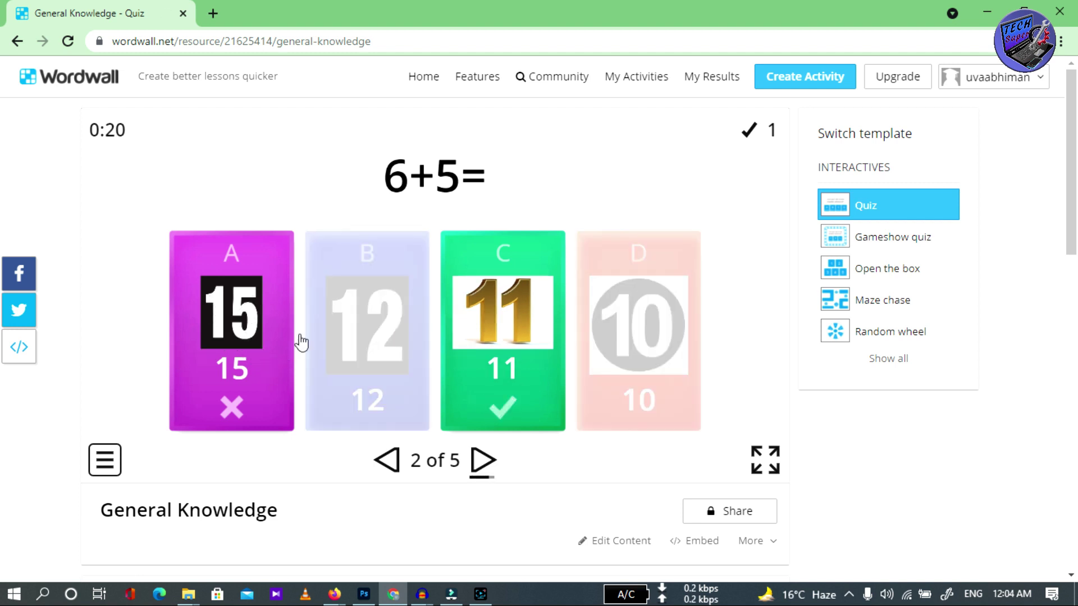
# Step: Change the quiz theme to Jungle, start the quiz to preview it, and look through the remaining themes
pyautogui.scroll(-1, 331, 344)
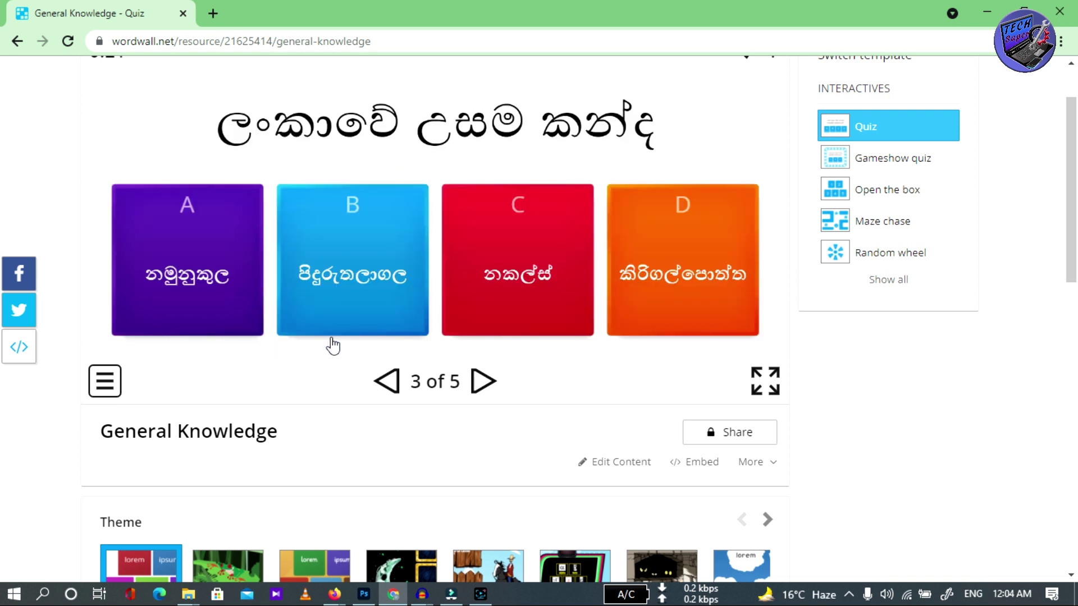
pyautogui.scroll(-1, 332, 348)
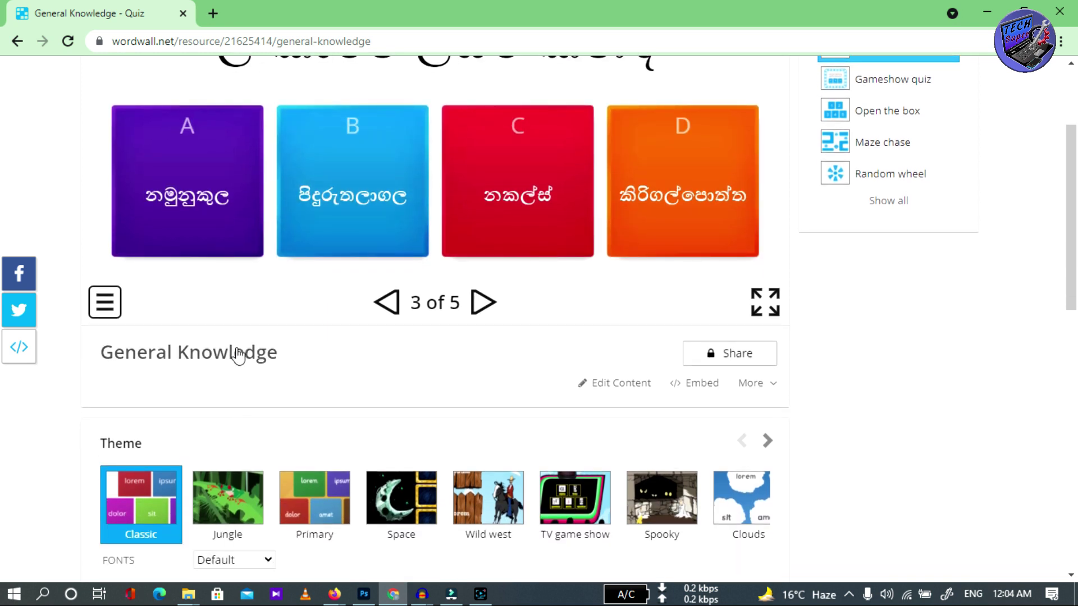
pyautogui.scroll(-1, 137, 491)
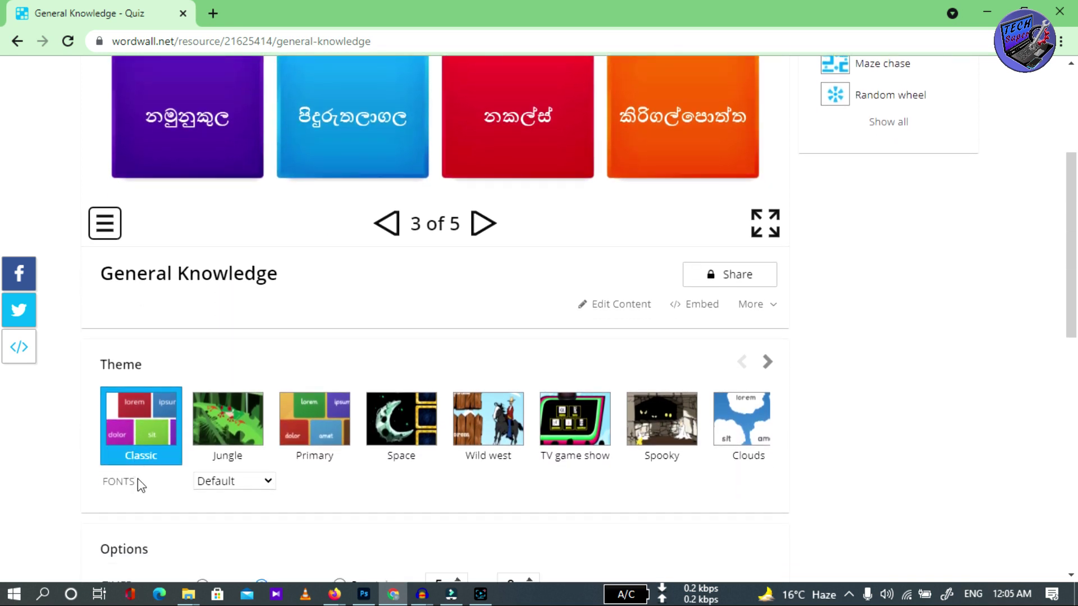
pyautogui.click(234, 440)
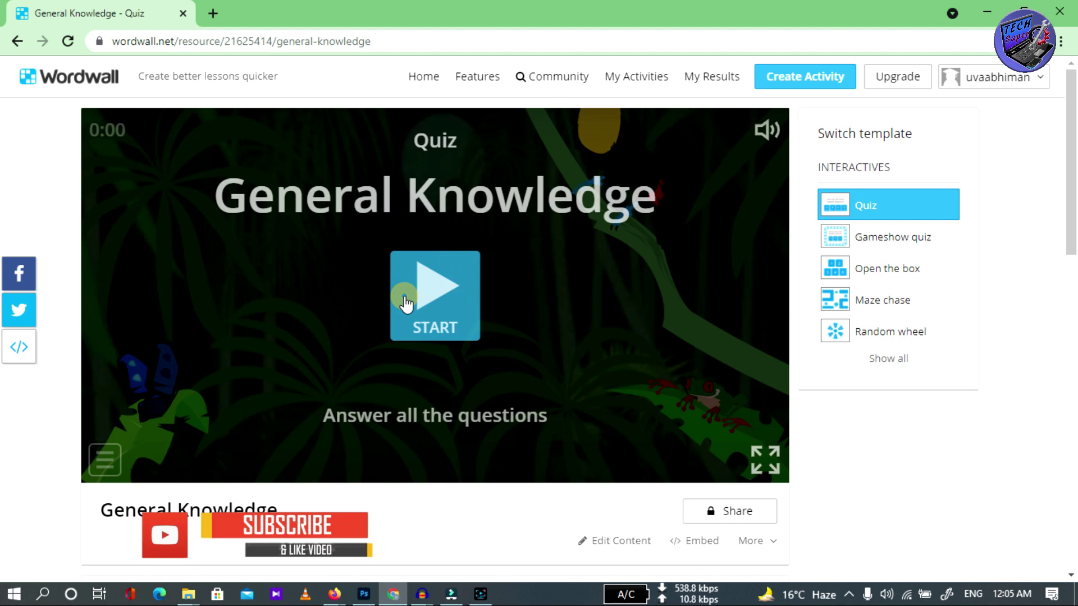
pyautogui.click(404, 296)
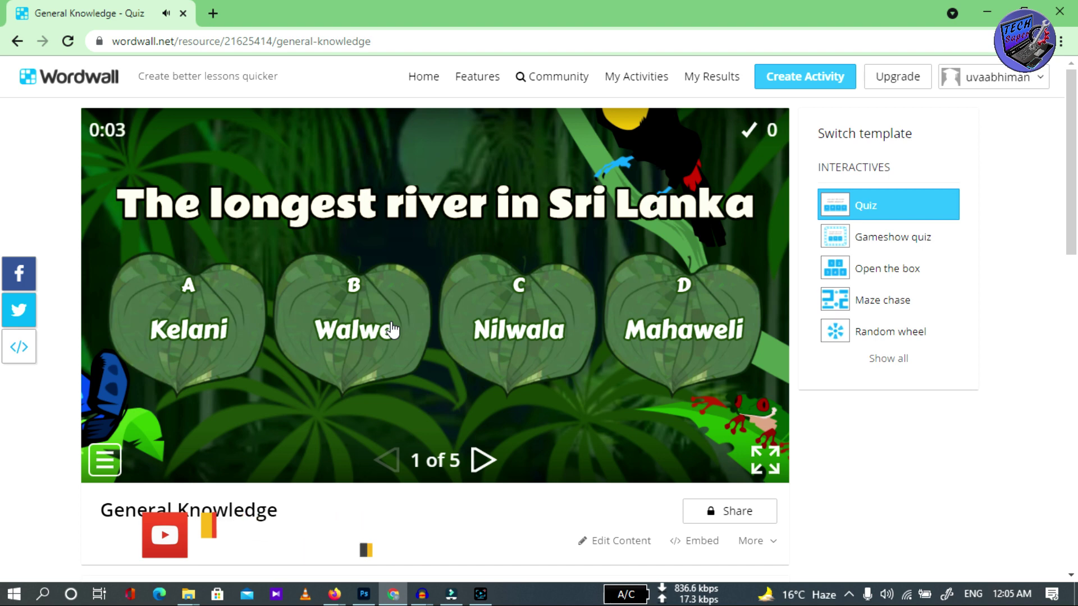
pyautogui.scroll(-4, 391, 329)
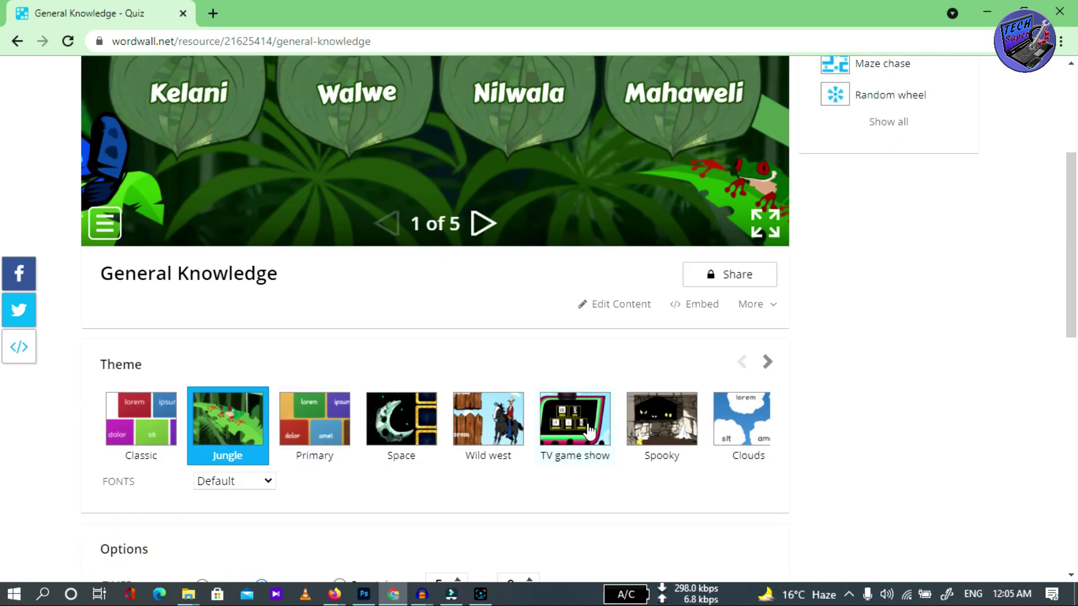
pyautogui.click(768, 364)
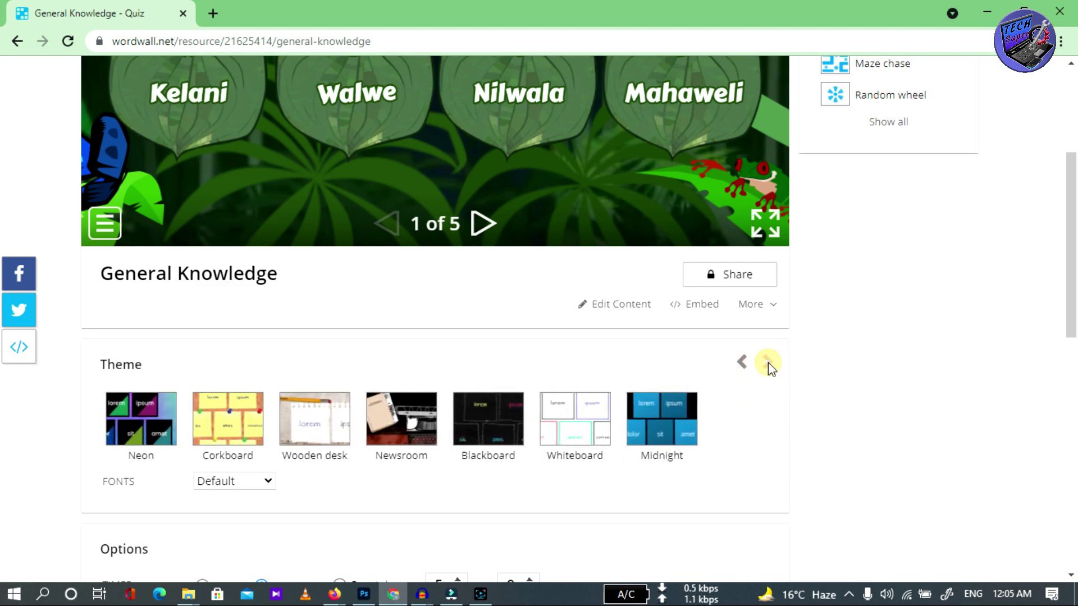
# Step: Switch the activity to the Gameshow quiz template and start it
pyautogui.scroll(4, 629, 351)
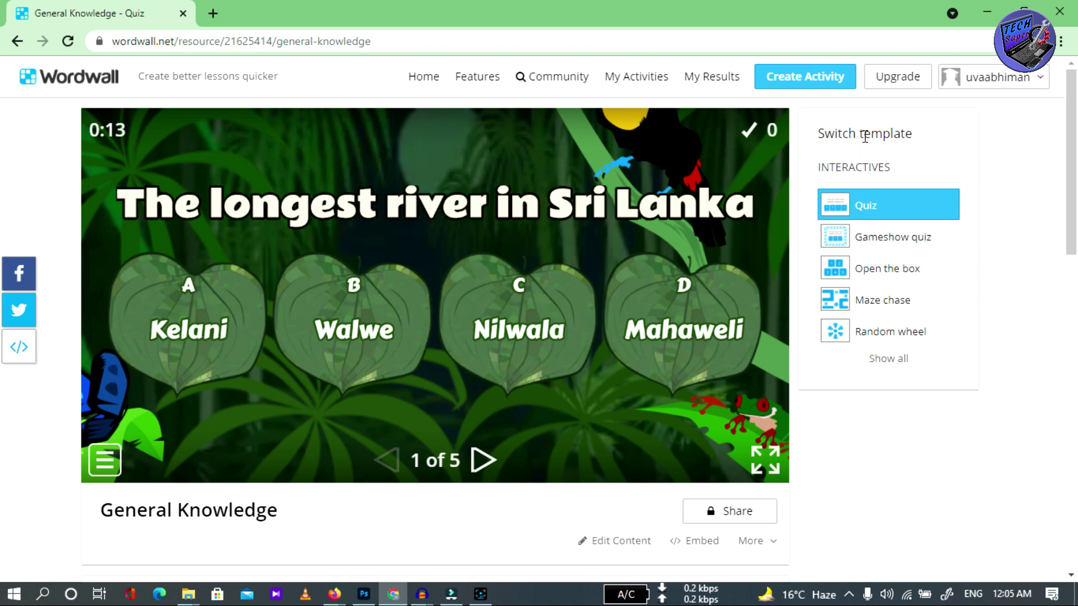
pyautogui.click(891, 237)
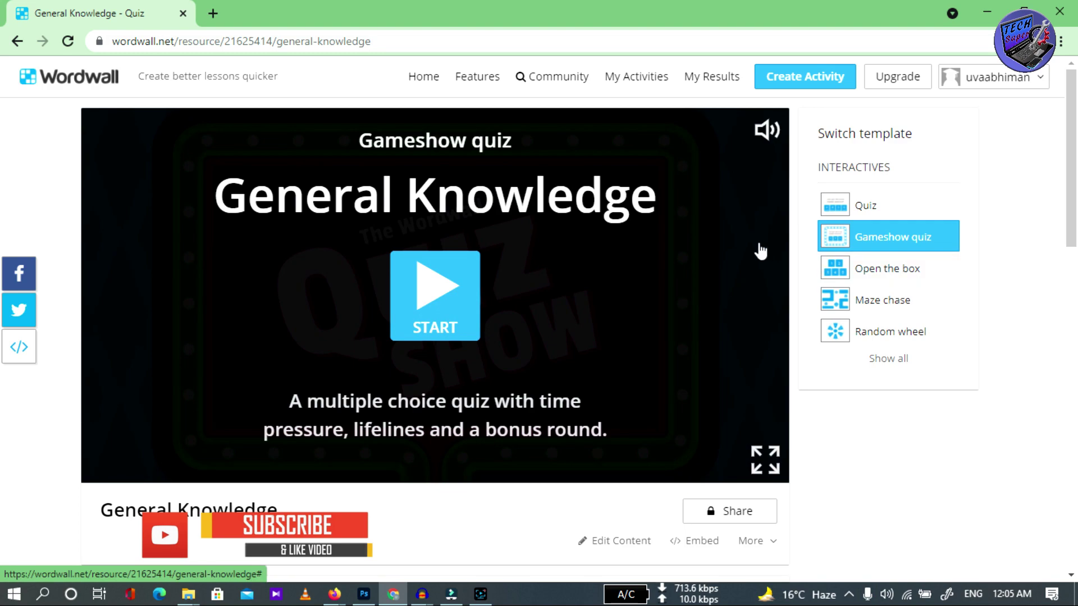
pyautogui.click(425, 294)
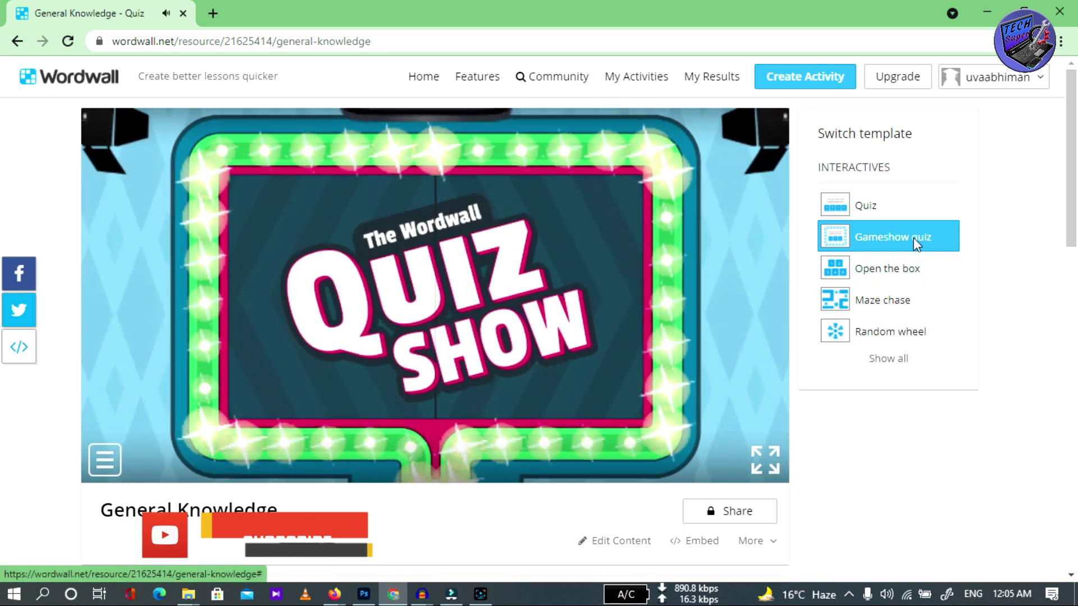
# Step: Look through the font choices and game options of the Gameshow quiz, keeping the Default font
pyautogui.scroll(-8, 630, 280)
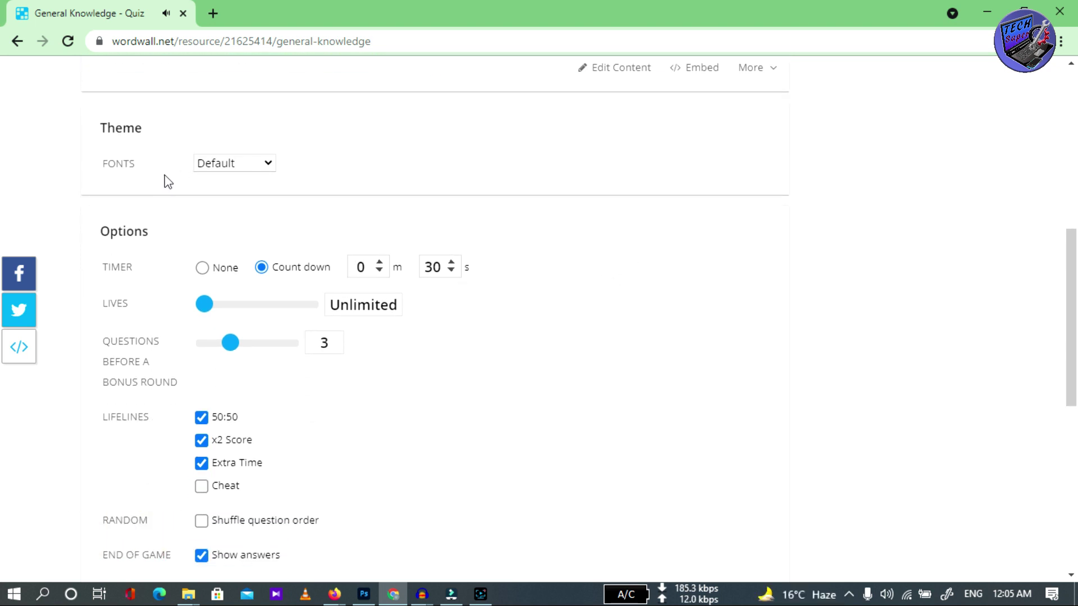
pyautogui.click(267, 163)
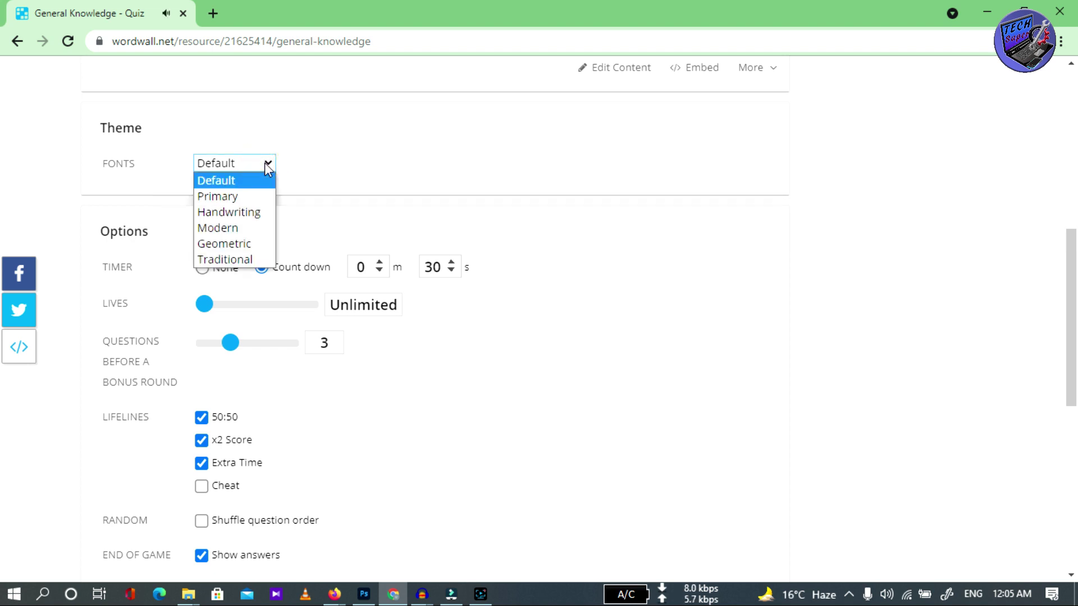
pyautogui.click(344, 144)
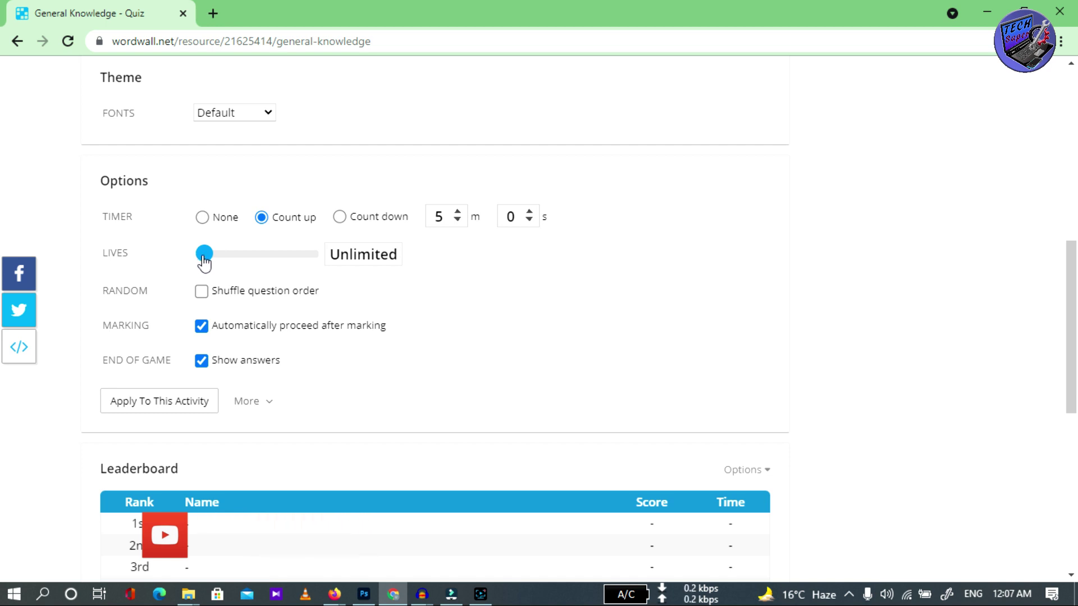
# Step: Try a limit of 10 lives, return the lives setting to Unlimited, and look over the leaderboard section
pyautogui.moveTo(201, 262); pyautogui.dragTo(315, 280)
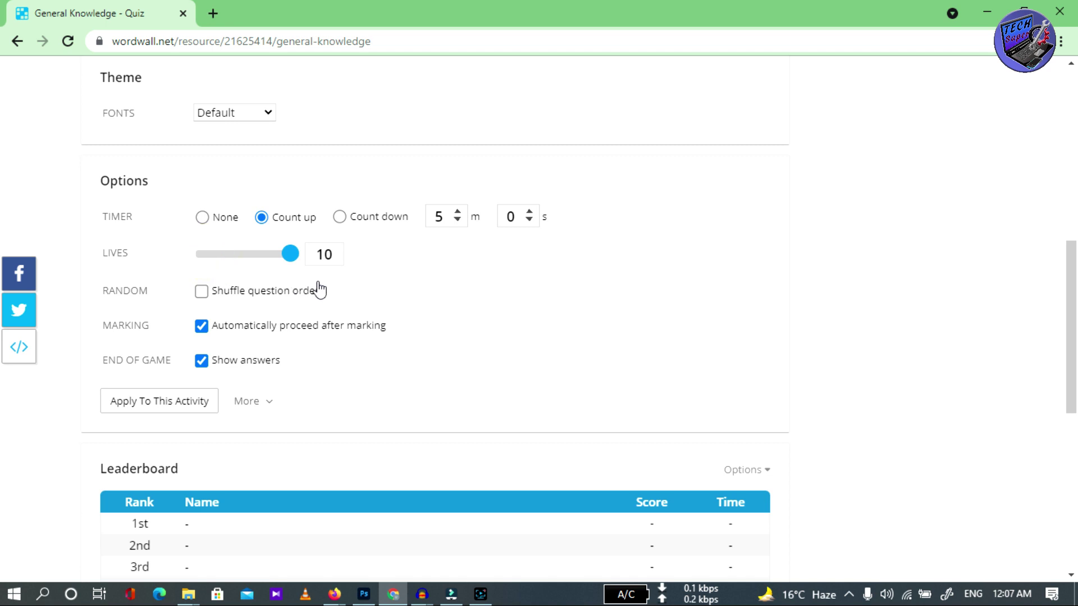
pyautogui.moveTo(319, 290); pyautogui.dragTo(170, 281)
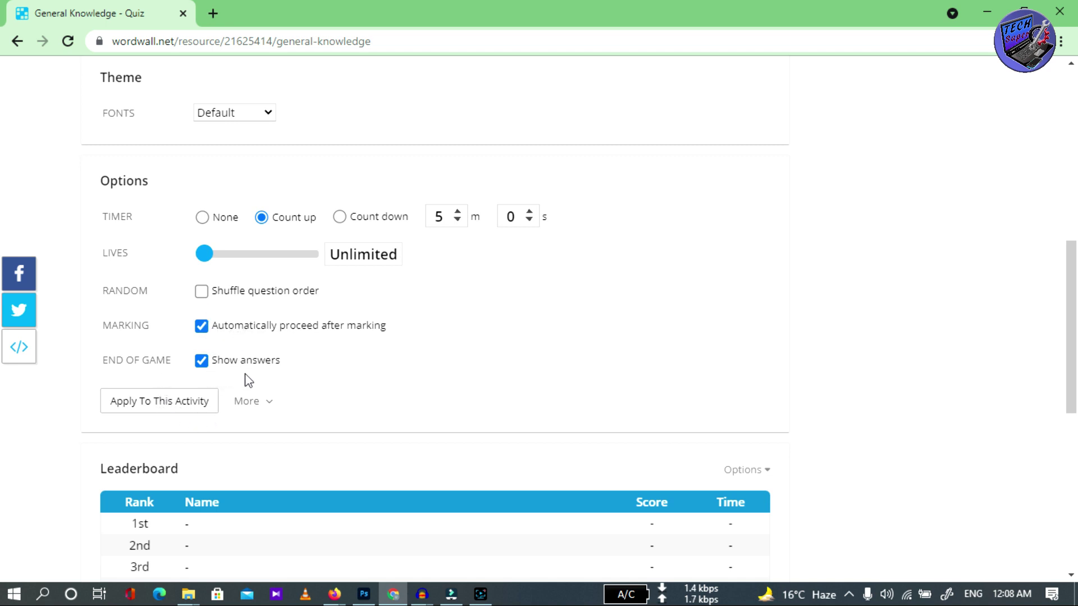
pyautogui.scroll(-3, 288, 335)
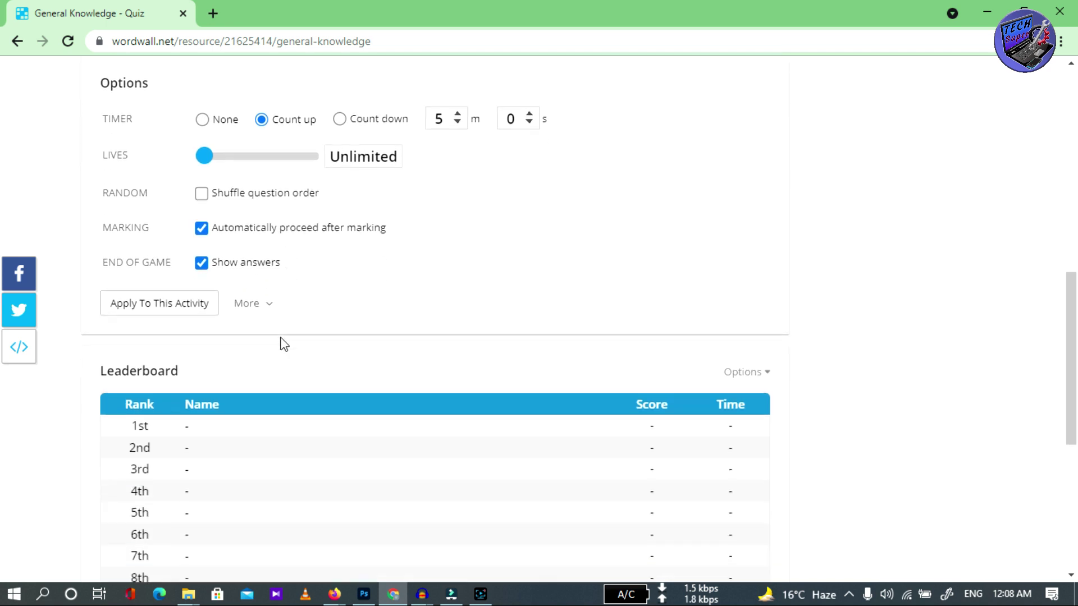
pyautogui.scroll(-1, 188, 318)
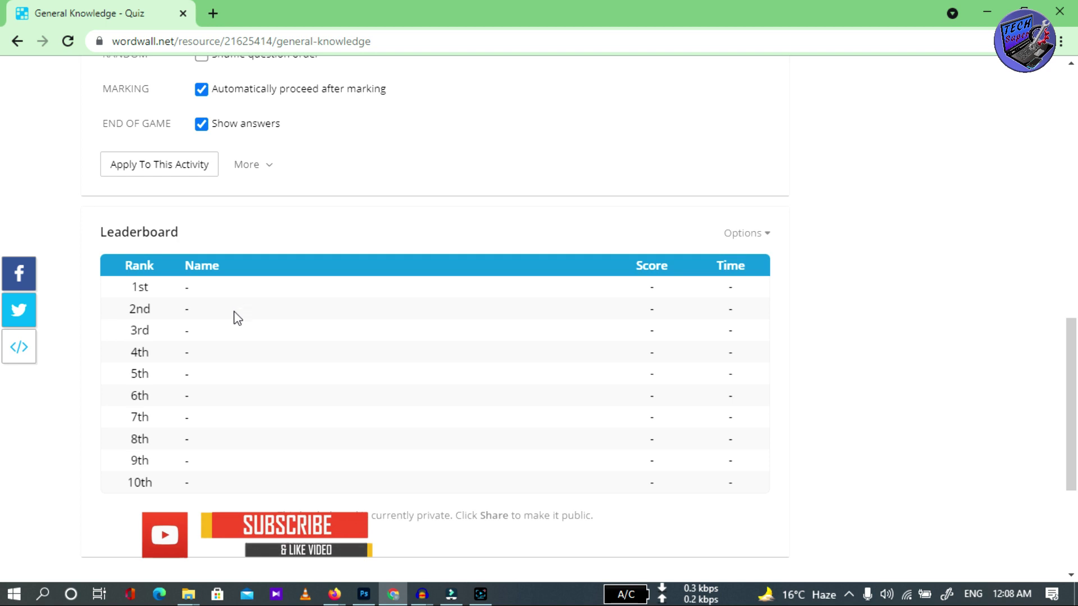
# Step: Share the quiz with students as an assignment with name registration and no deadline, and copy its link
pyautogui.scroll(10, 373, 242)
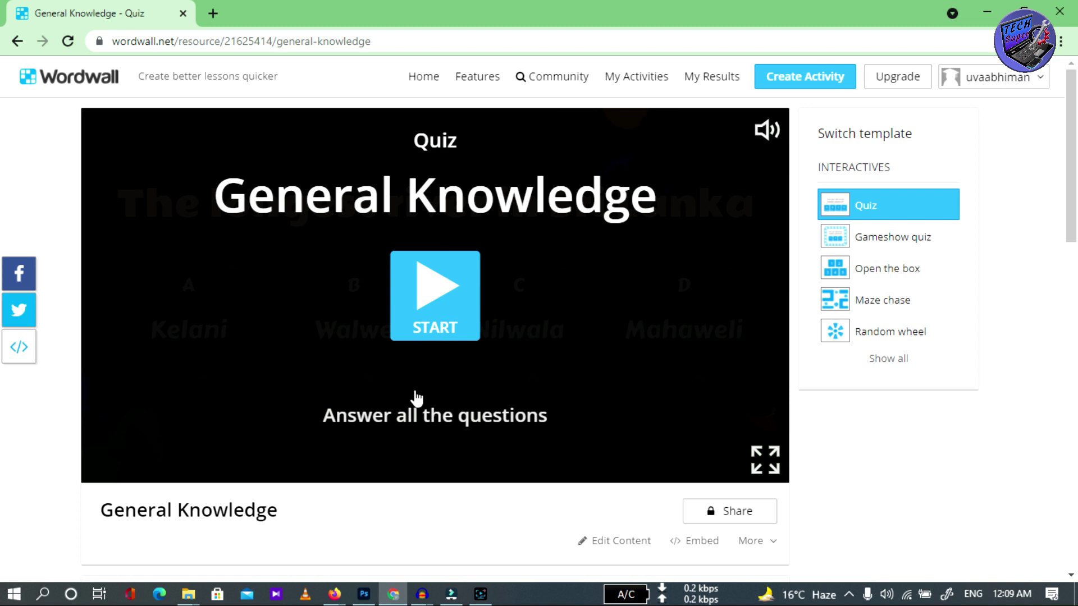
pyautogui.click(745, 518)
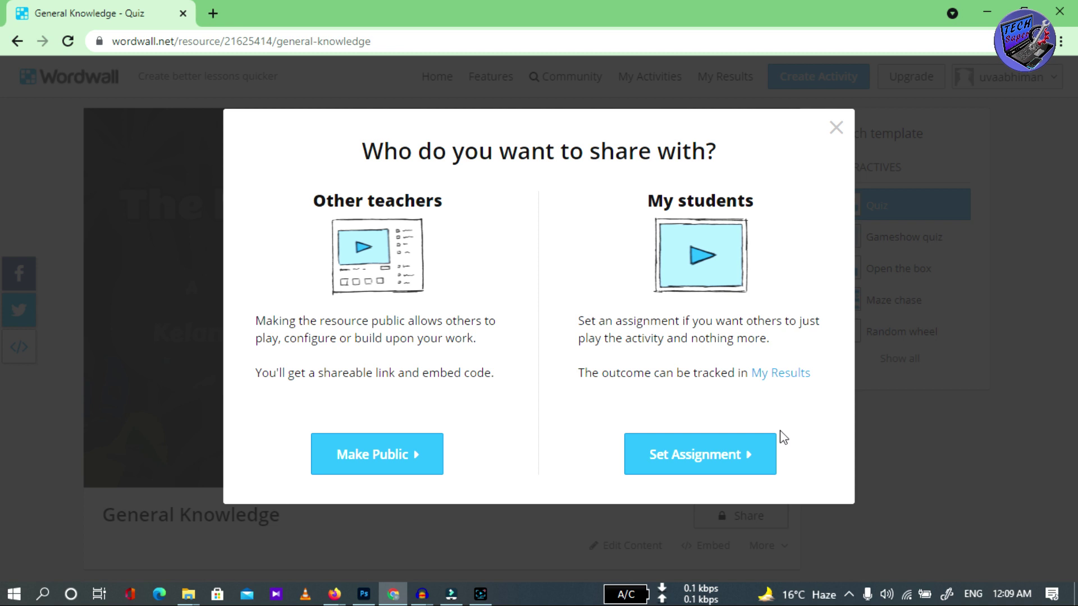
pyautogui.click(714, 466)
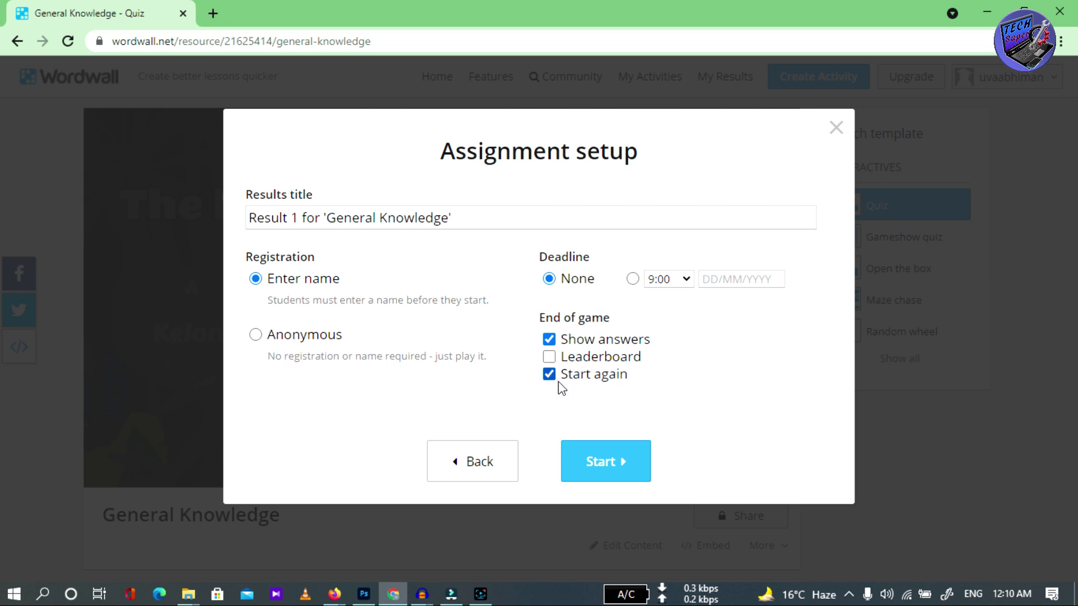
pyautogui.click(633, 473)
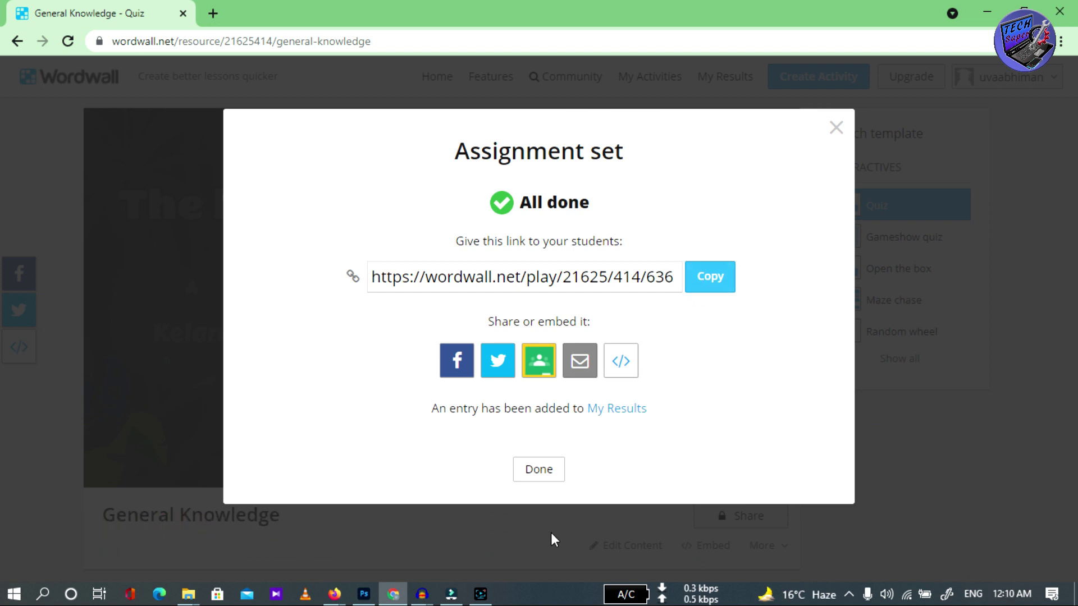
pyautogui.click(724, 281)
pyautogui.click(539, 469)
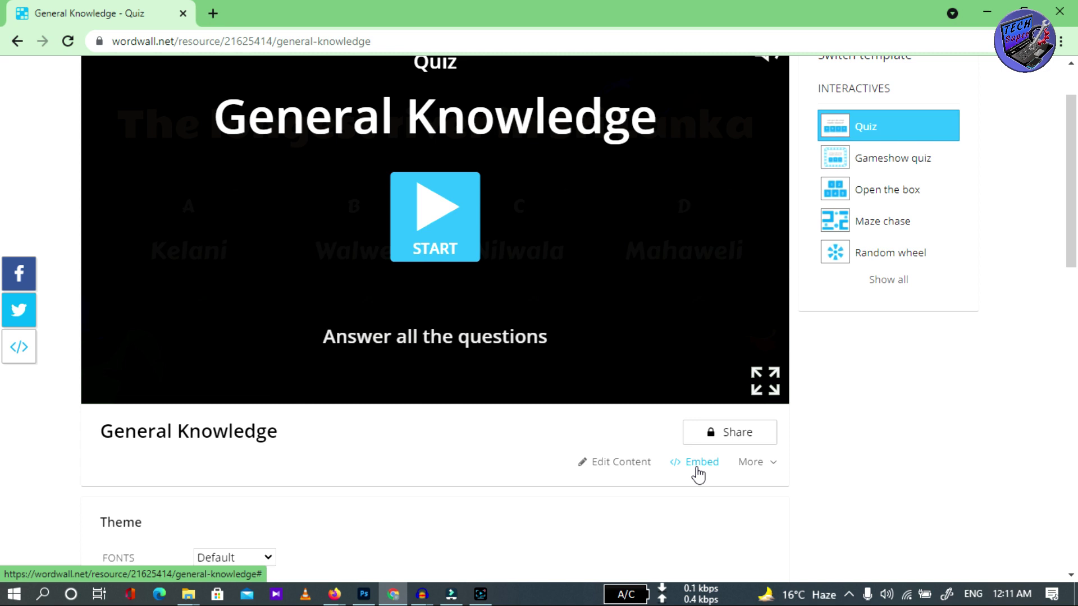
# Step: View the quiz's iframe embed code with its HTML selected, and check the additional actions for the activity
pyautogui.click(698, 467)
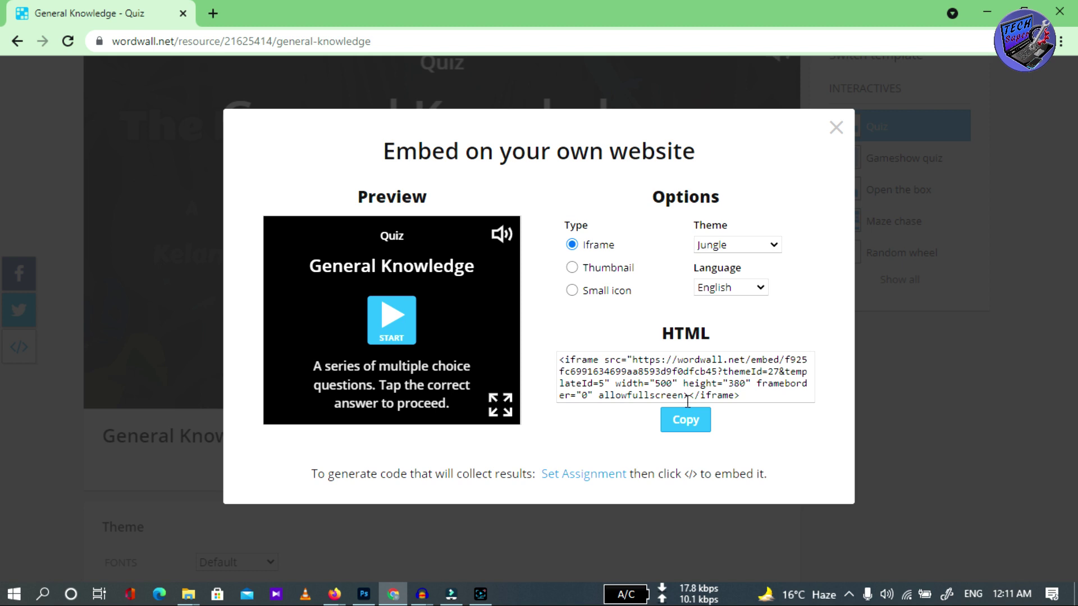
pyautogui.moveTo(755, 393); pyautogui.dragTo(549, 352)
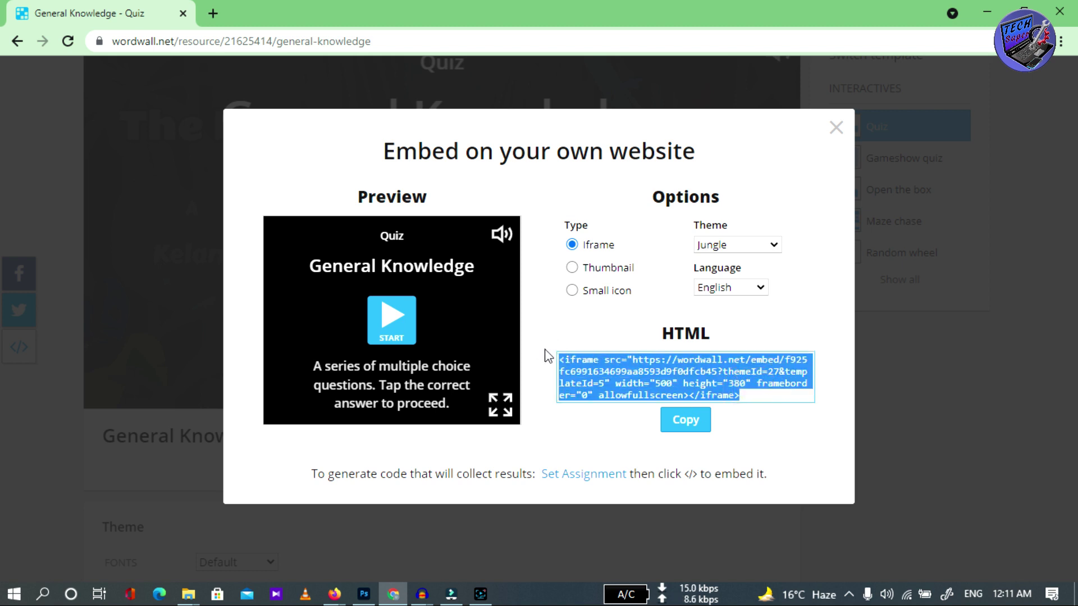
pyautogui.click(836, 129)
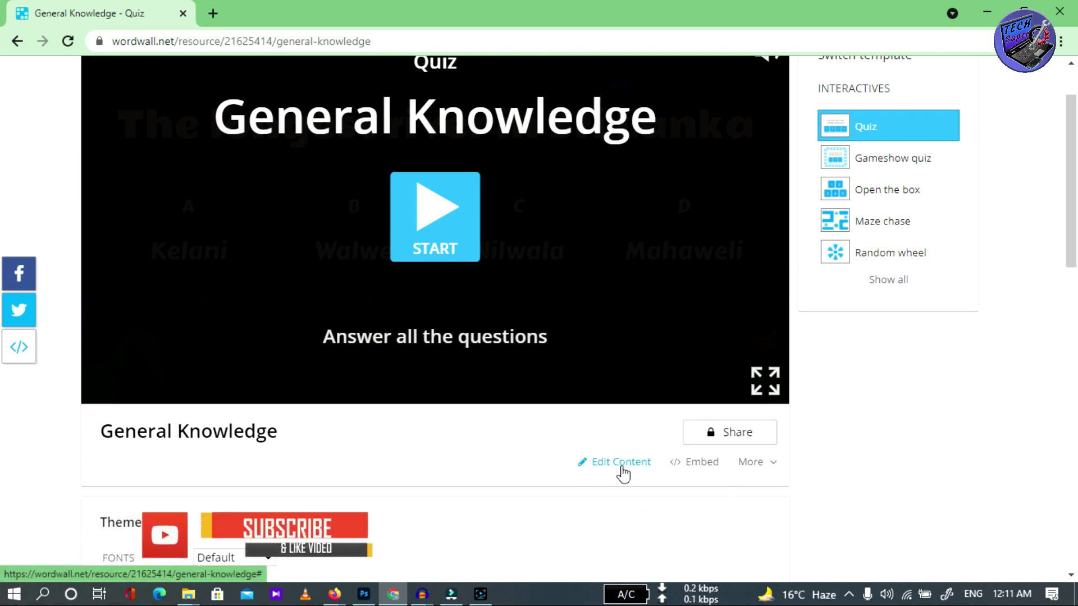
pyautogui.click(760, 470)
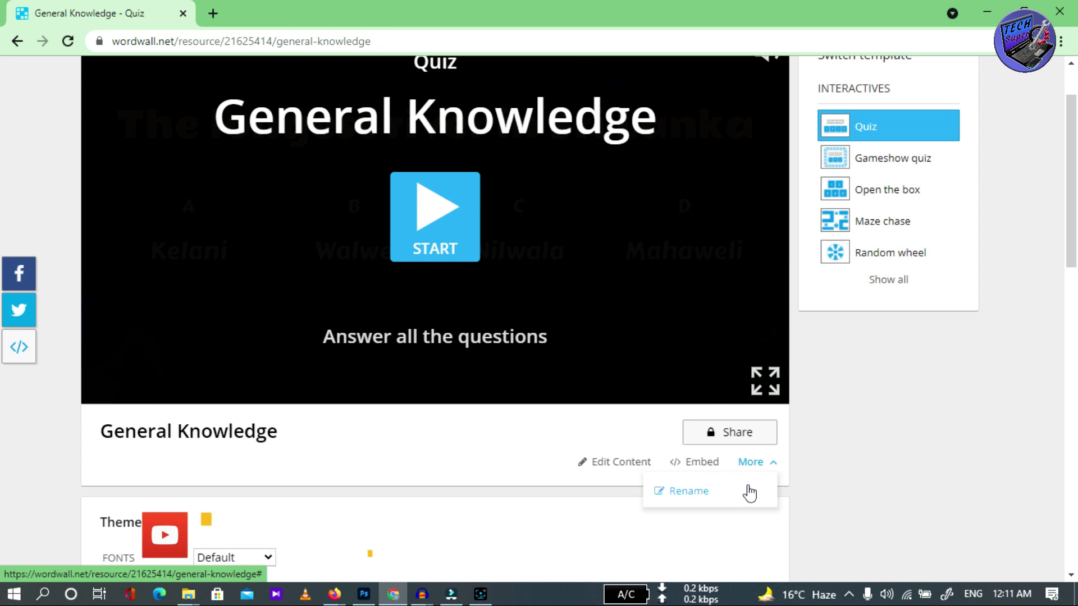
pyautogui.scroll(2, 779, 452)
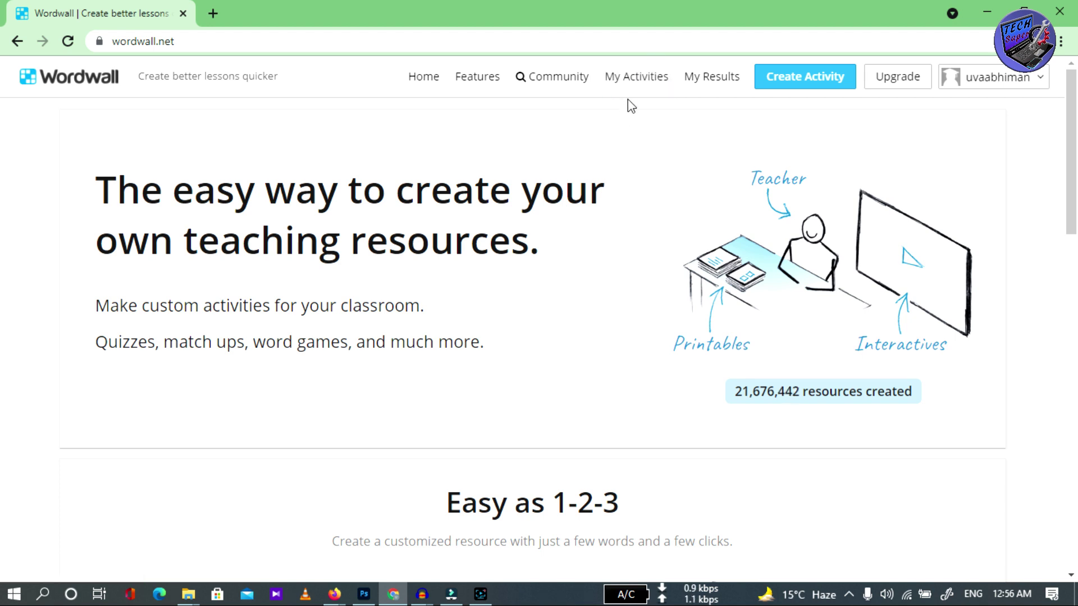
# Step: Go to the saved activities and view the actions available for the General Knowledge quiz
pyautogui.click(629, 94)
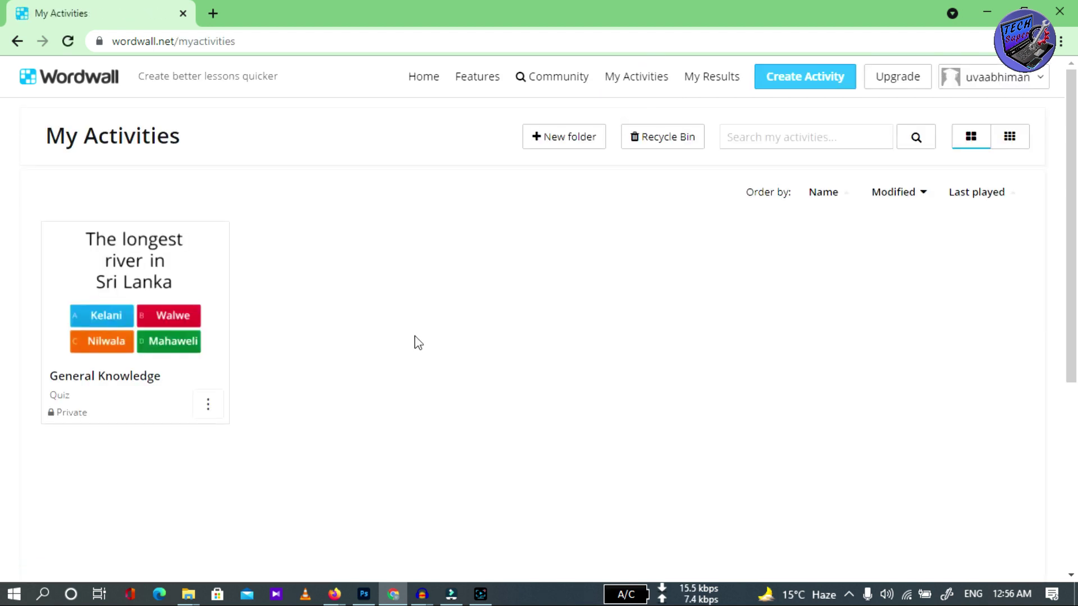
pyautogui.click(206, 410)
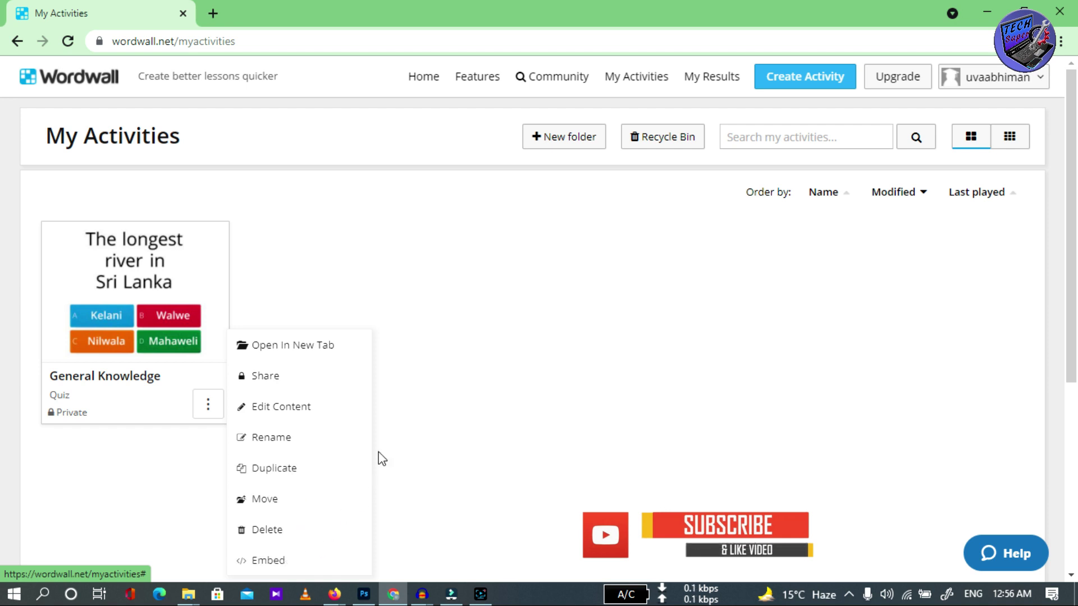
pyautogui.click(691, 144)
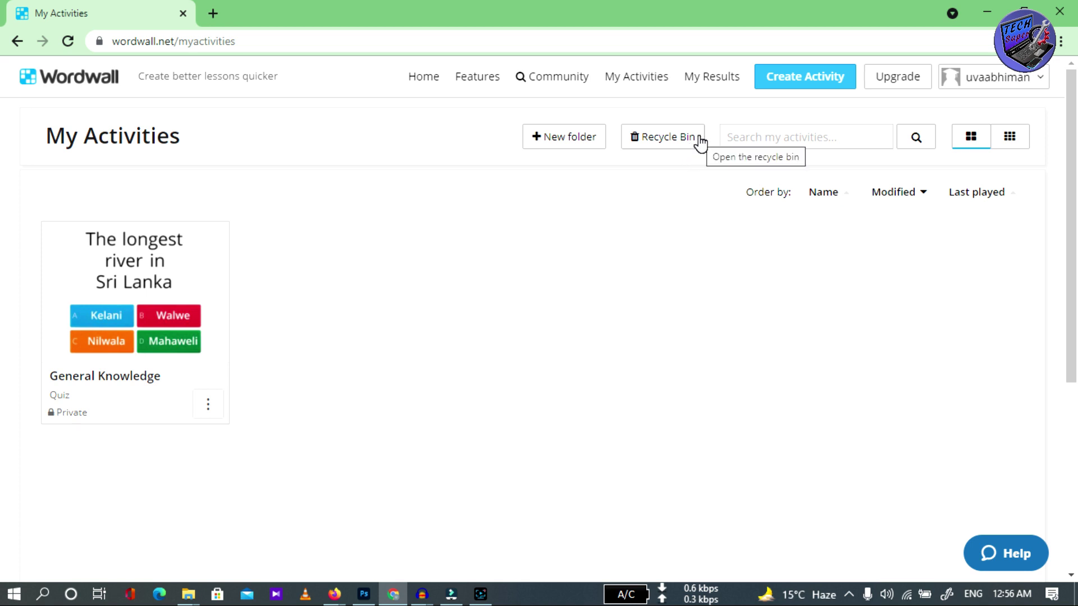
# Step: Open Result 2 for 'General Knowledge' in the assignment results and review its results by question and by student
pyautogui.click(728, 83)
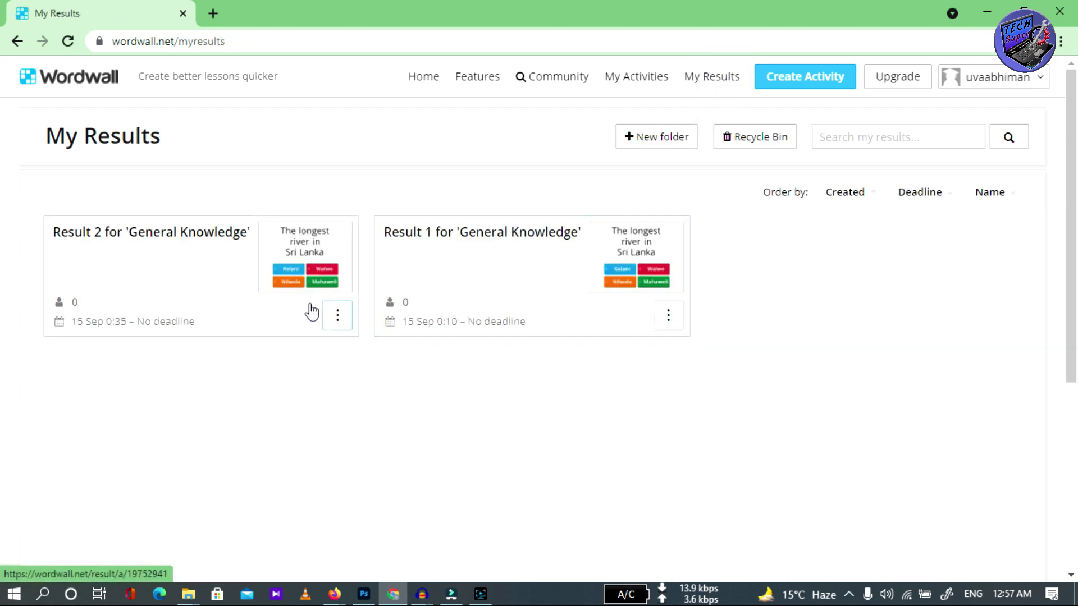
pyautogui.click(190, 253)
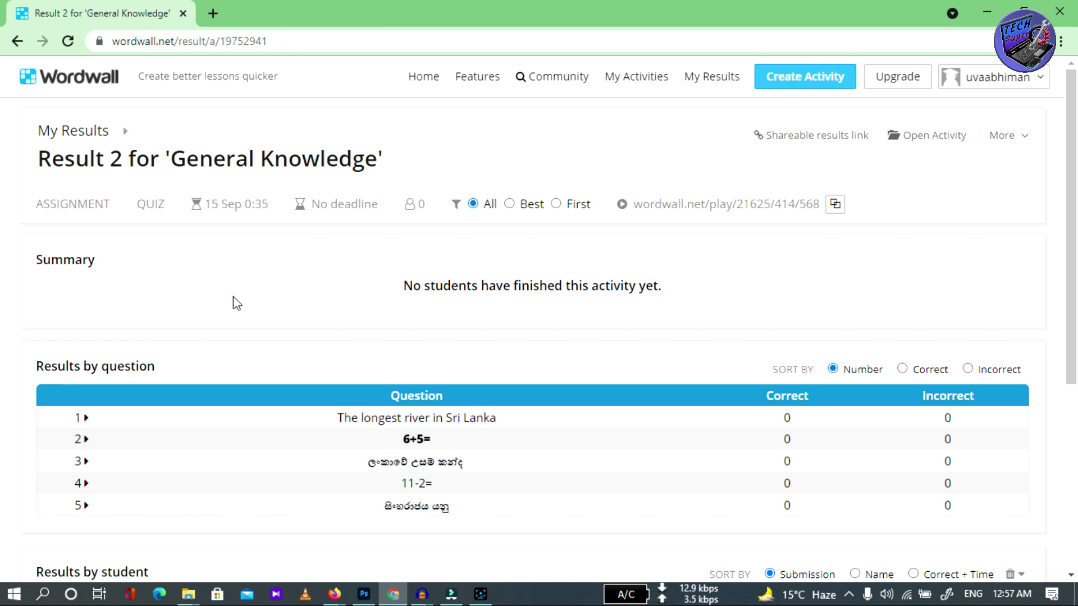
pyautogui.scroll(-4, 237, 303)
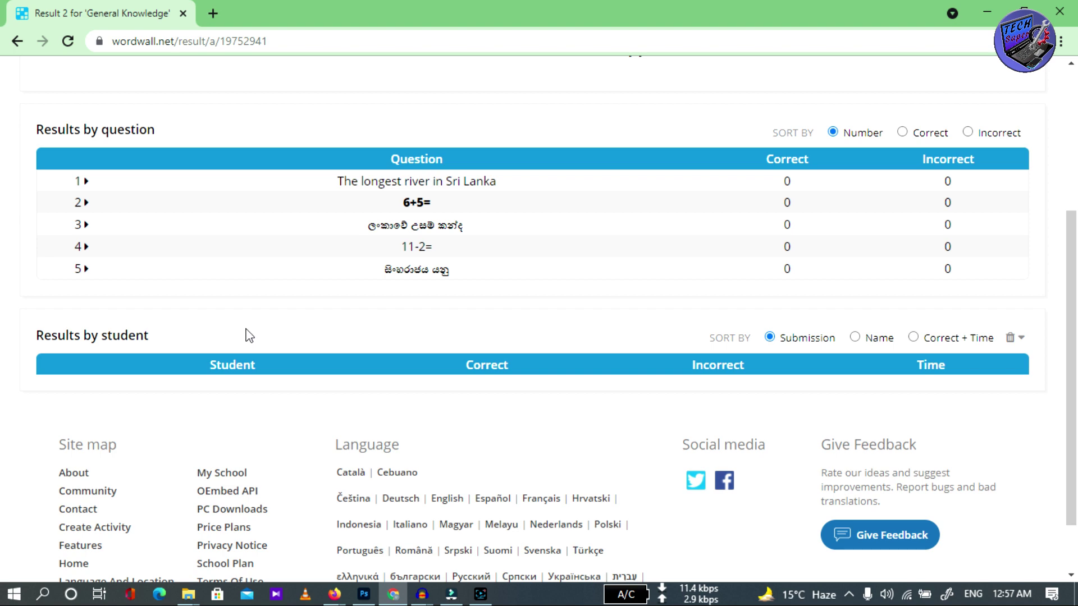
pyautogui.scroll(4, 249, 335)
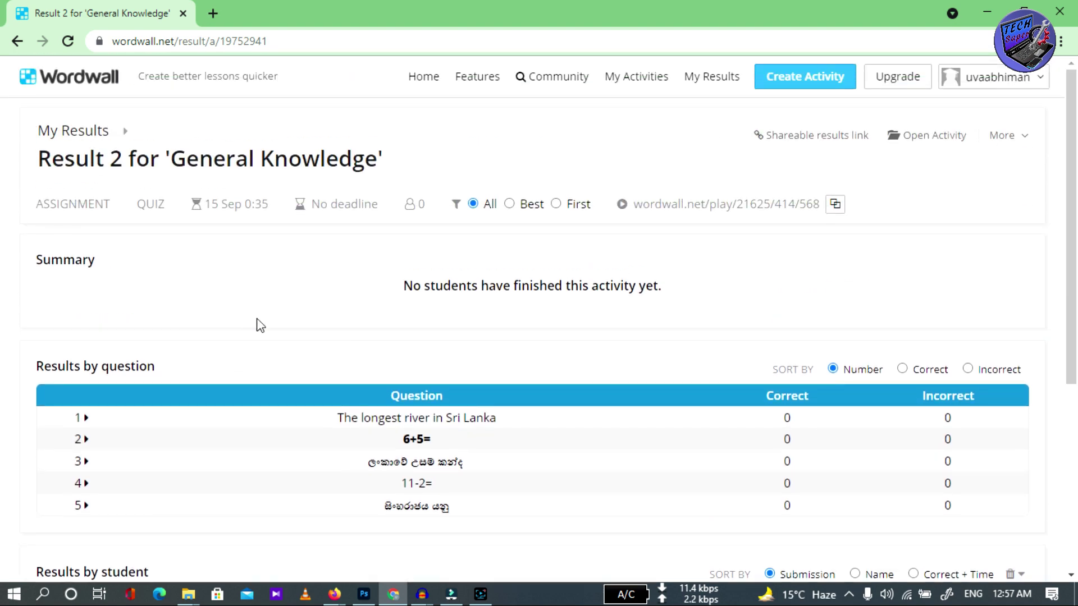
# Step: Browse the public activities shared by the community and view the account options
pyautogui.click(568, 84)
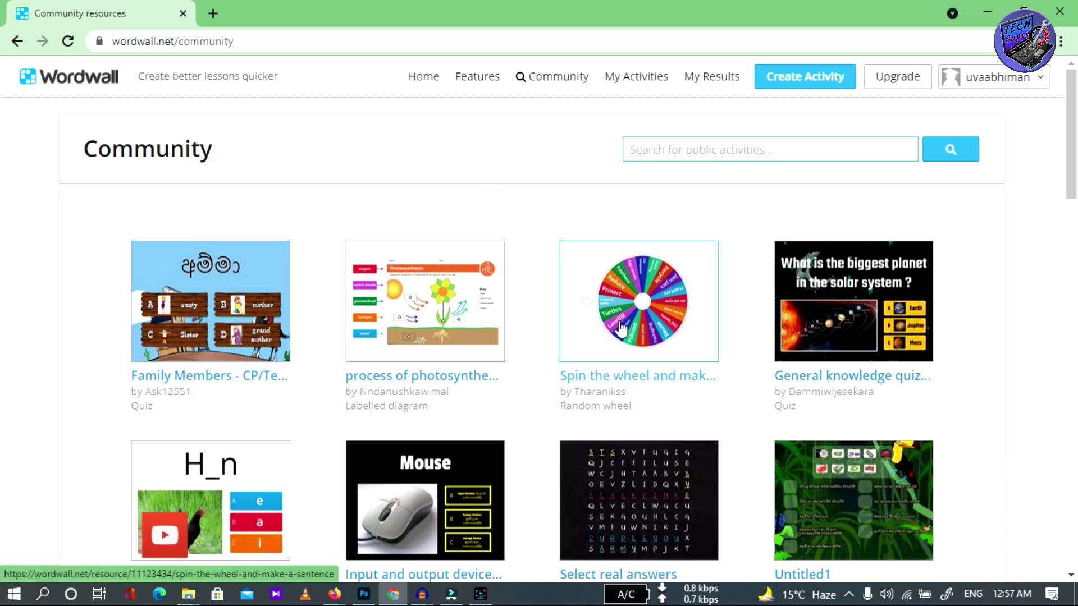
pyautogui.scroll(-1, 621, 330)
pyautogui.scroll(-1, 621, 330)
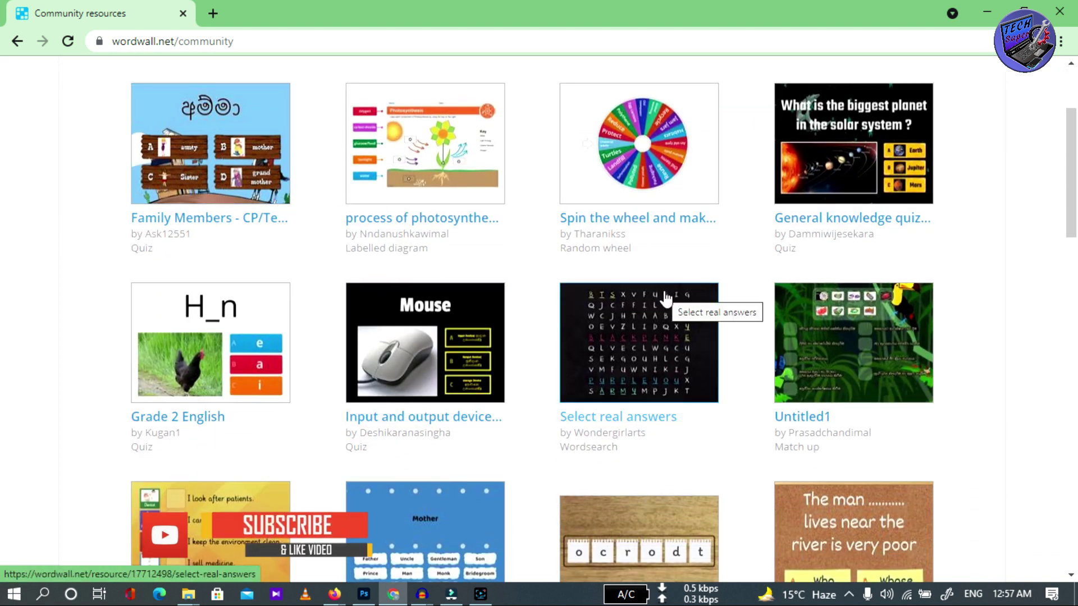
pyautogui.scroll(1, 665, 300)
pyautogui.scroll(1, 660, 336)
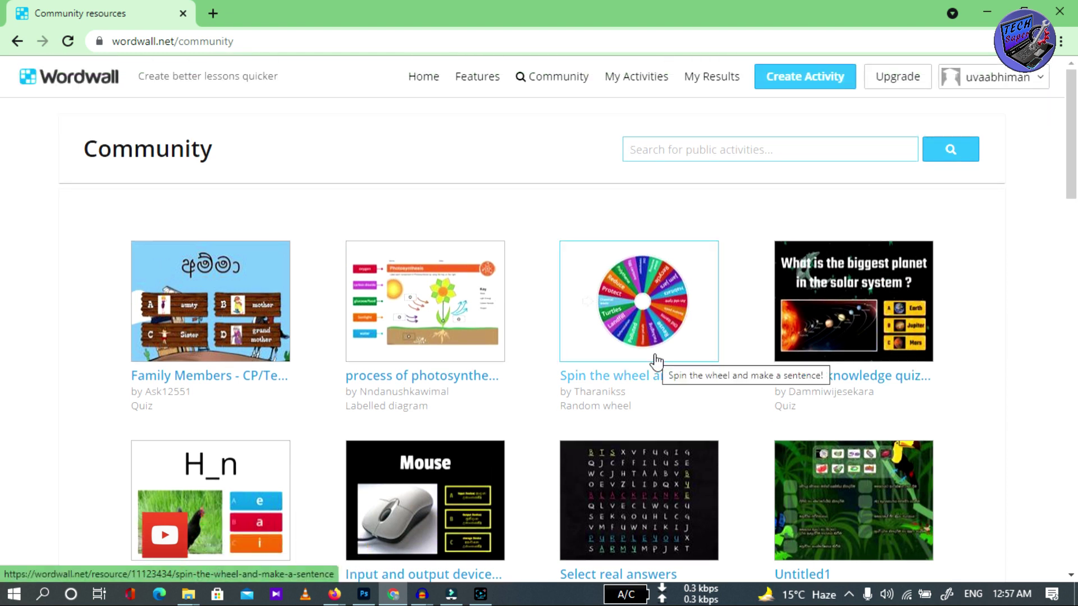
pyautogui.click(1040, 77)
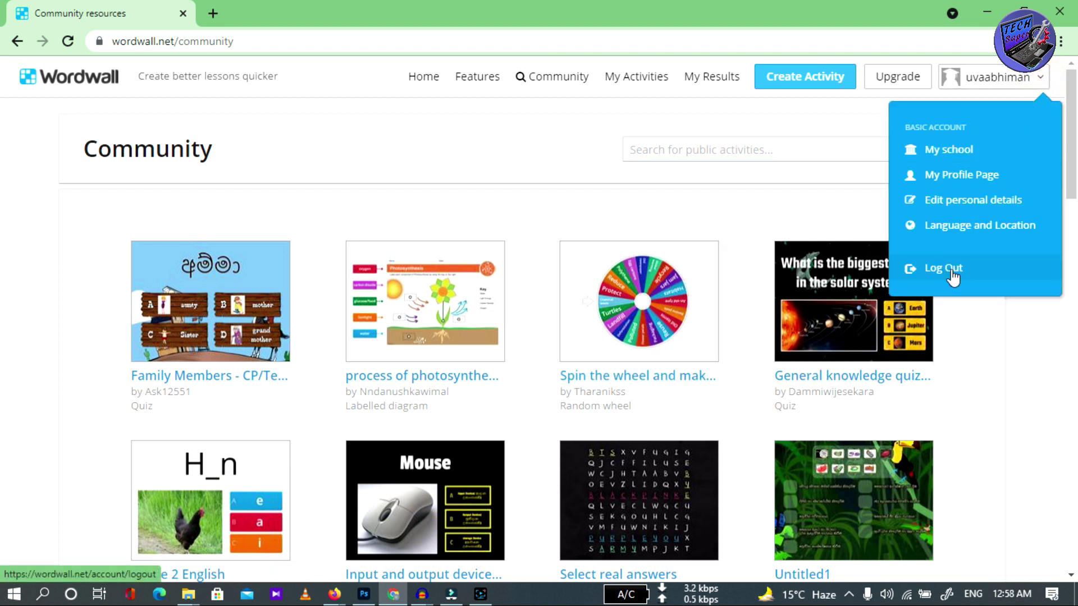
pyautogui.click(852, 218)
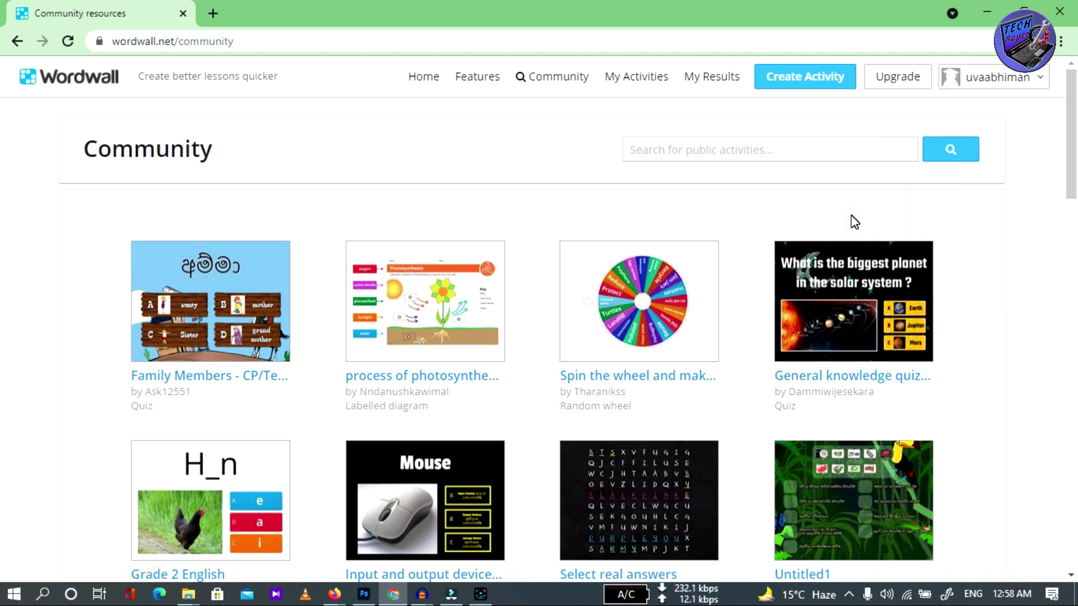